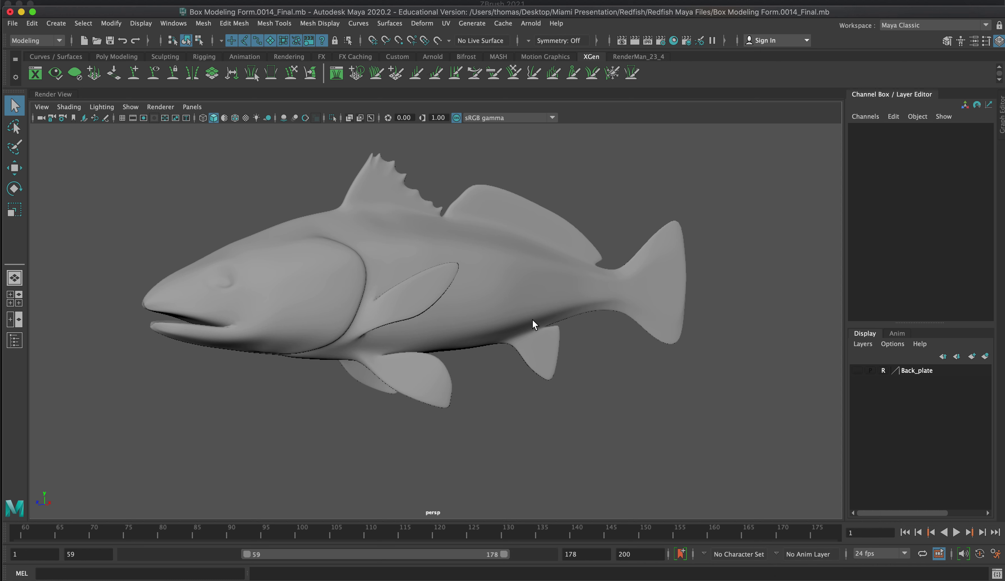
# Step: Select the redfish mesh and orbit around it to inspect its fins
pyautogui.click(487, 294)
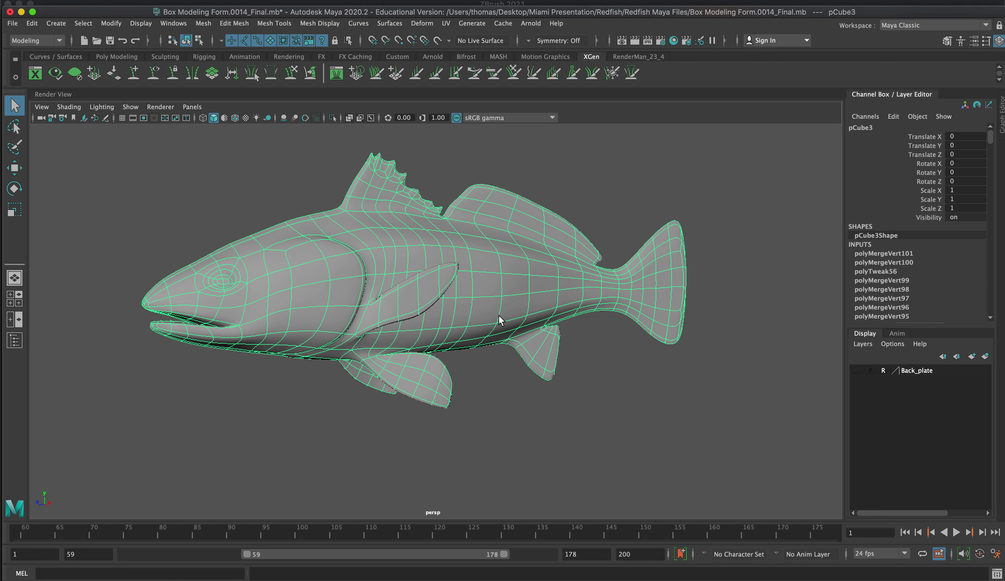
pyautogui.keyDown('alt'); pyautogui.moveTo(501, 319); pyautogui.dragTo(334, 305); pyautogui.keyUp('alt')
pyautogui.keyDown('alt'); pyautogui.moveTo(334, 306); pyautogui.dragTo(437, 323, button='right'); pyautogui.keyUp('alt')
pyautogui.keyDown('alt'); pyautogui.moveTo(437, 323); pyautogui.dragTo(308, 359); pyautogui.keyUp('alt')
pyautogui.keyDown('alt'); pyautogui.moveTo(572, 287); pyautogui.dragTo(435, 196); pyautogui.keyUp('alt')
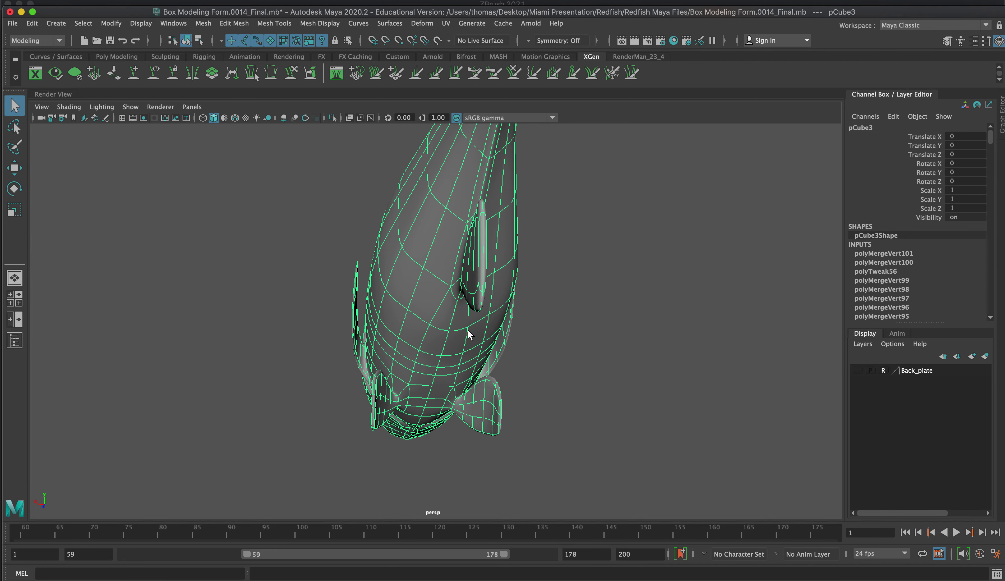
pyautogui.keyDown('alt'); pyautogui.moveTo(468, 329); pyautogui.dragTo(446, 340); pyautogui.keyUp('alt')
# Step: Turn off smooth mesh preview with the 1 key and inspect the faceted cage
pyautogui.press('1')
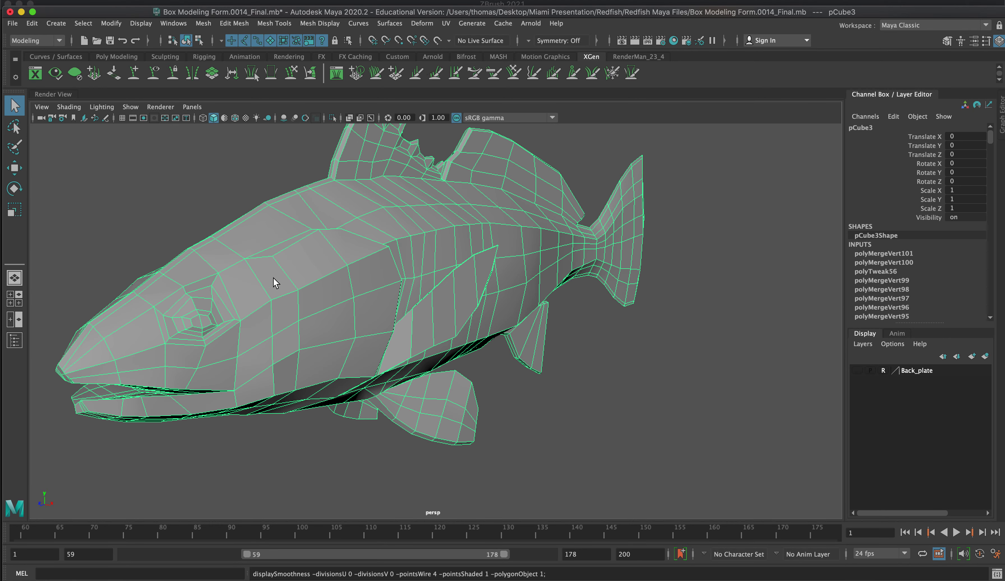
pyautogui.keyDown('alt'); pyautogui.moveTo(269, 279); pyautogui.dragTo(357, 301, button='middle'); pyautogui.keyUp('alt')
pyautogui.keyDown('alt'); pyautogui.moveTo(357, 301); pyautogui.dragTo(449, 325, button='right'); pyautogui.keyUp('alt')
pyautogui.moveTo(236, 353)
pyautogui.keyDown('alt'); pyautogui.mouseDown()
pyautogui.moveTo(218, 349)
pyautogui.moveTo(237, 344)
pyautogui.moveTo(138, 344)
pyautogui.moveTo(226, 350)
pyautogui.mouseUp(); pyautogui.keyUp('alt')
pyautogui.scroll(-5, 622, 386)
pyautogui.scroll(3, 472, 356)
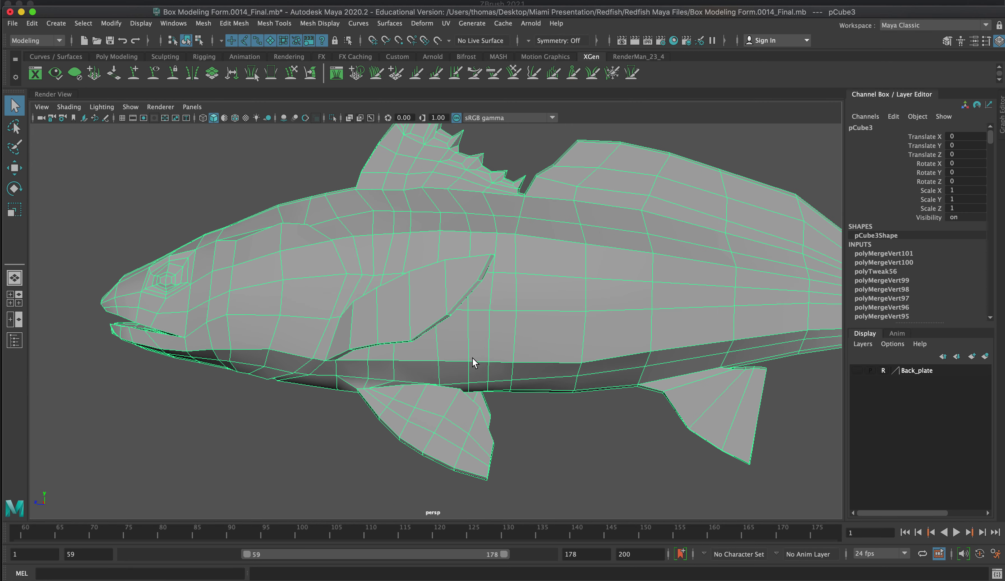
pyautogui.keyDown('alt'); pyautogui.moveTo(387, 252); pyautogui.dragTo(406, 265); pyautogui.keyUp('alt')
pyautogui.scroll(3, 399, 267)
pyautogui.scroll(-5, 440, 289)
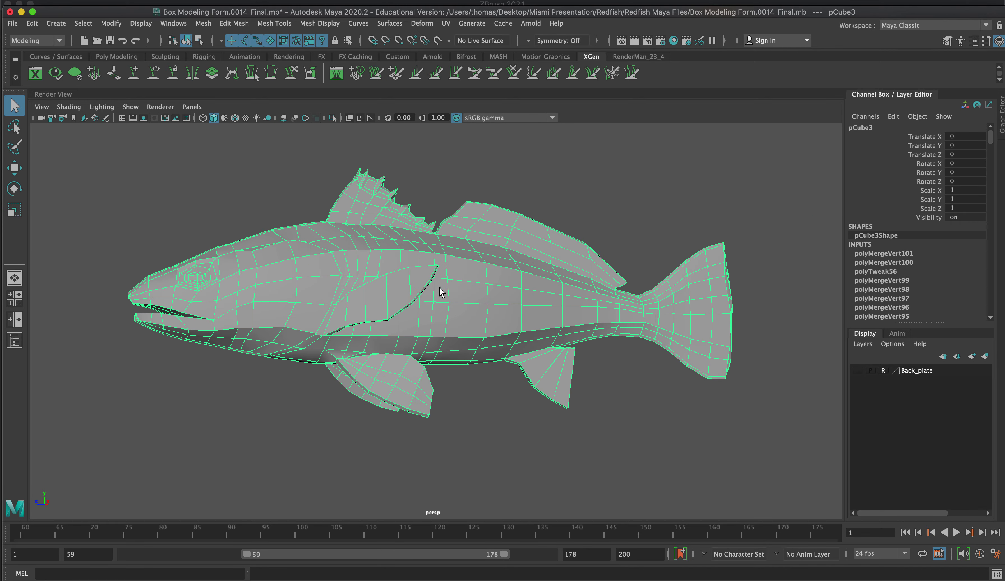
pyautogui.scroll(5, 342, 302)
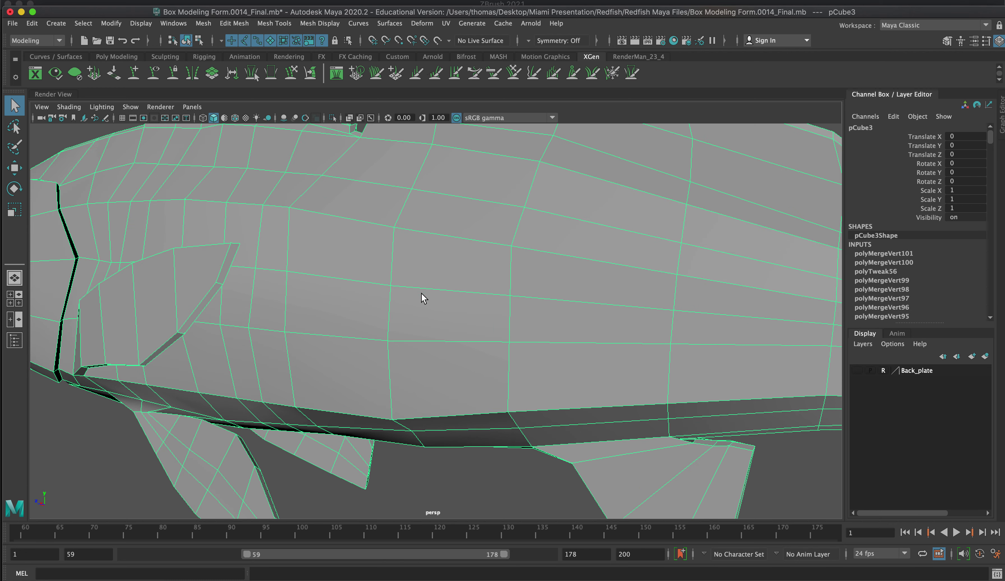
pyautogui.scroll(-5, 287, 285)
pyautogui.scroll(-3, 197, 287)
pyautogui.keyDown('alt'); pyautogui.moveTo(150, 294); pyautogui.dragTo(221, 296); pyautogui.keyUp('alt')
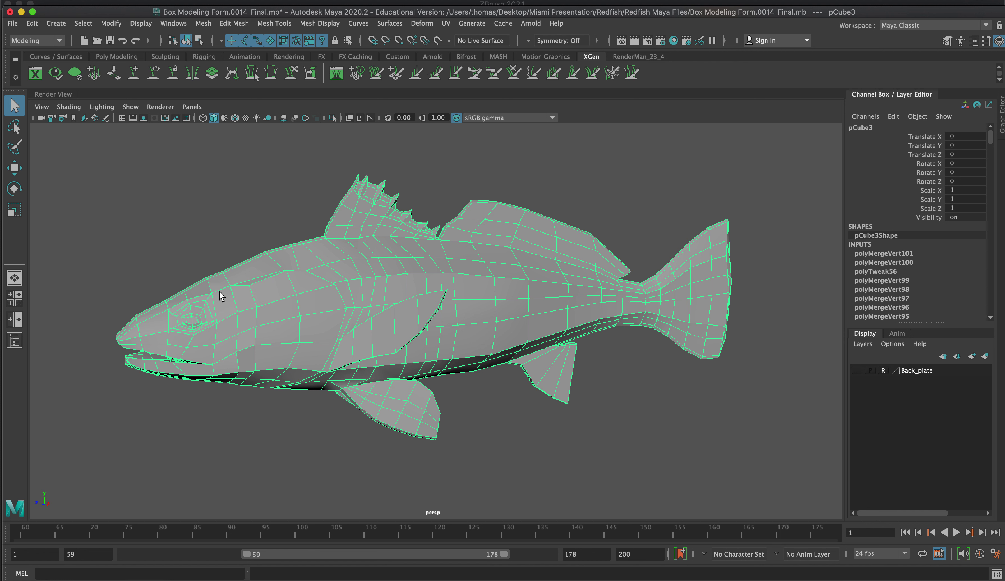
# Step: Export the selected fish as Redfish_2.obj into Desktop/Miami Presentation/Redfish
pyautogui.click(11, 23)
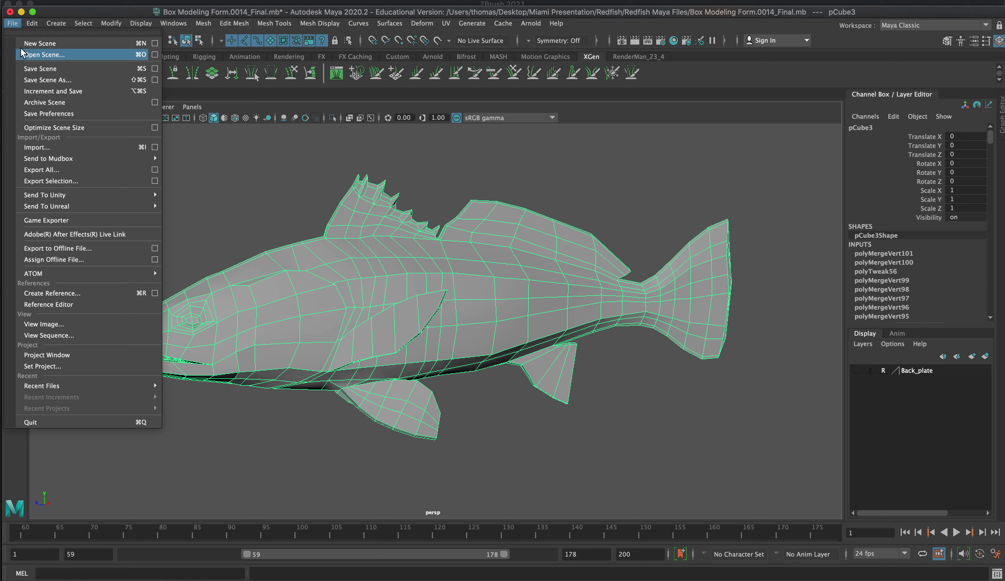
pyautogui.click(95, 181)
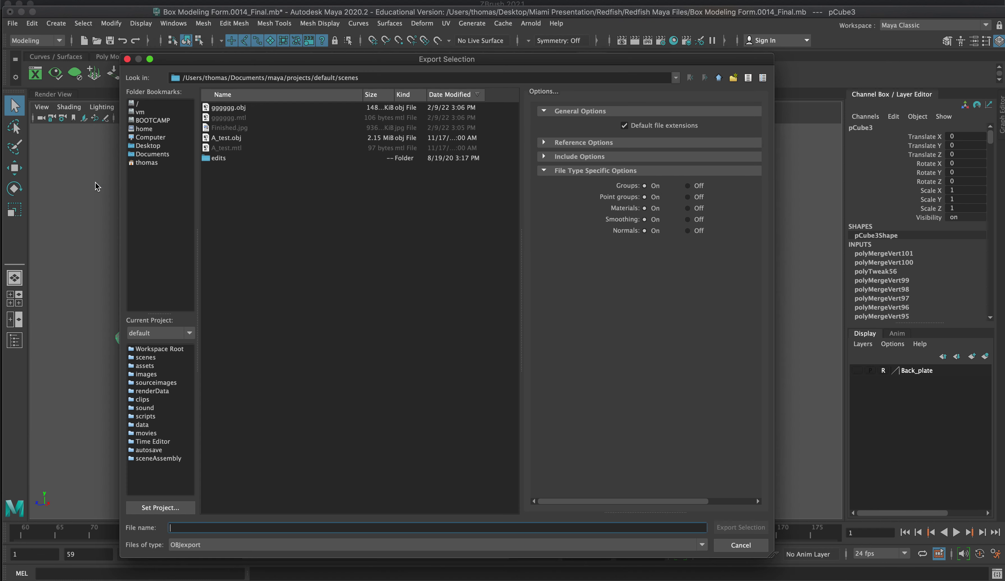
pyautogui.click(147, 147)
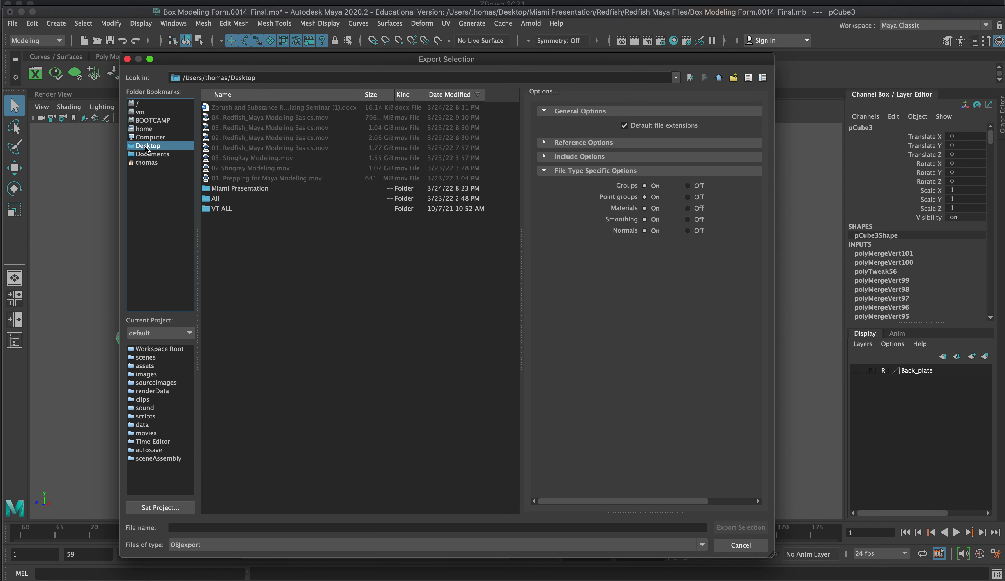
pyautogui.doubleClick(223, 190)
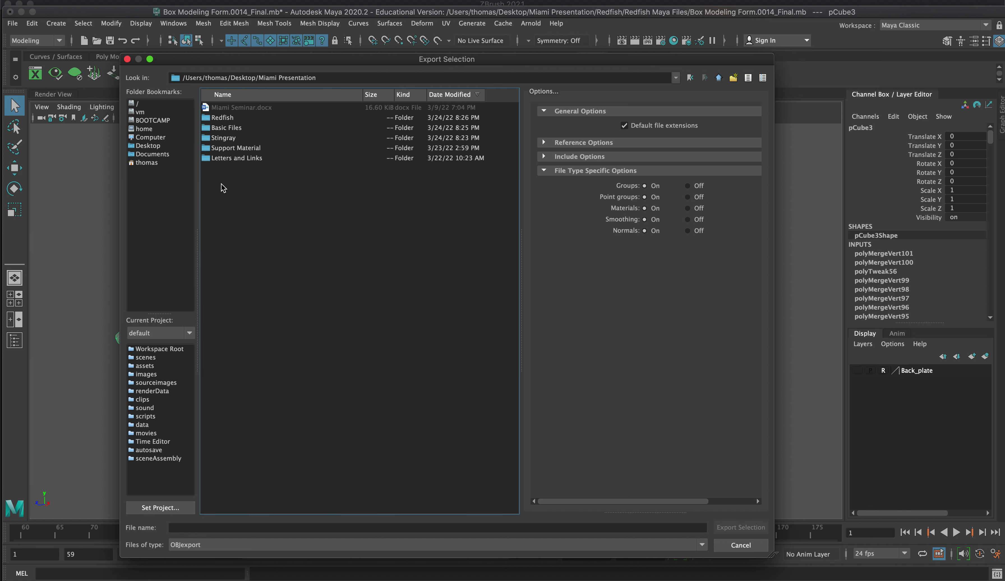
pyautogui.doubleClick(224, 117)
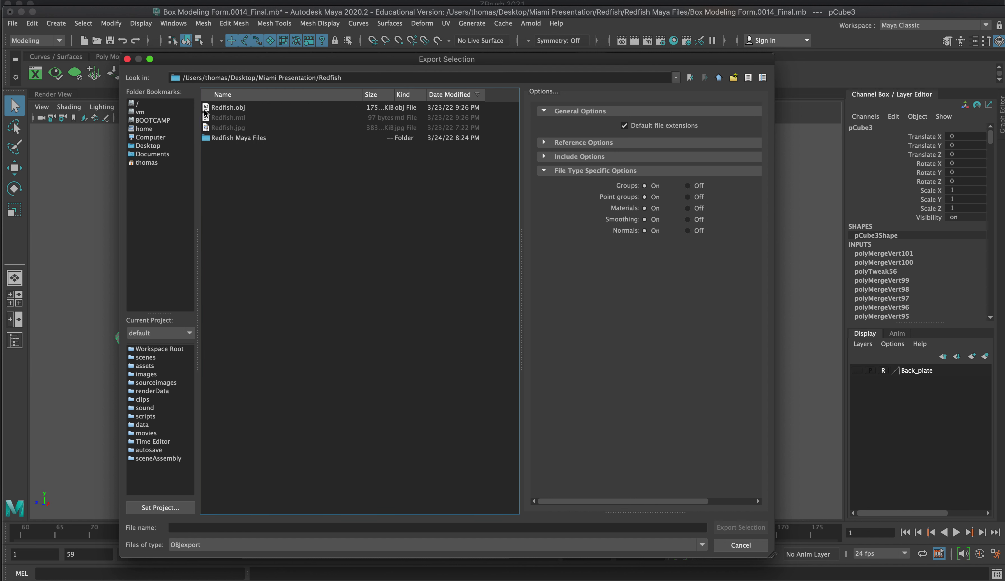
pyautogui.click(227, 107)
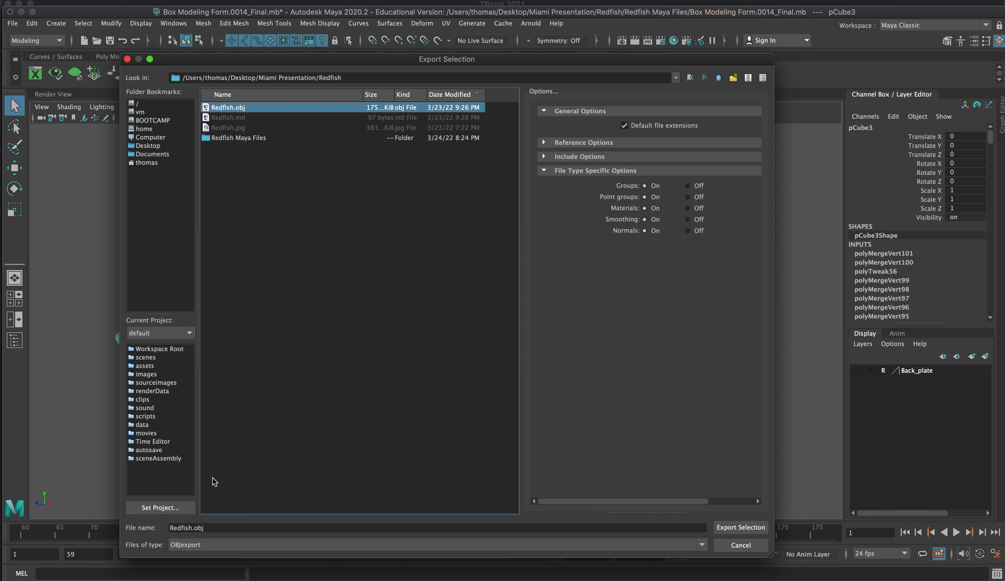
pyautogui.click(190, 528)
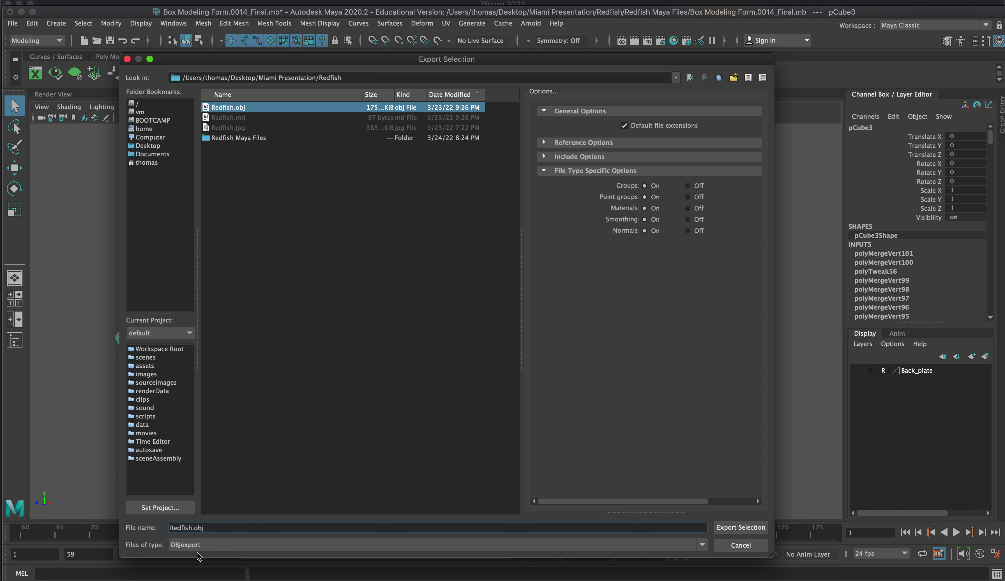
pyautogui.write('_2')
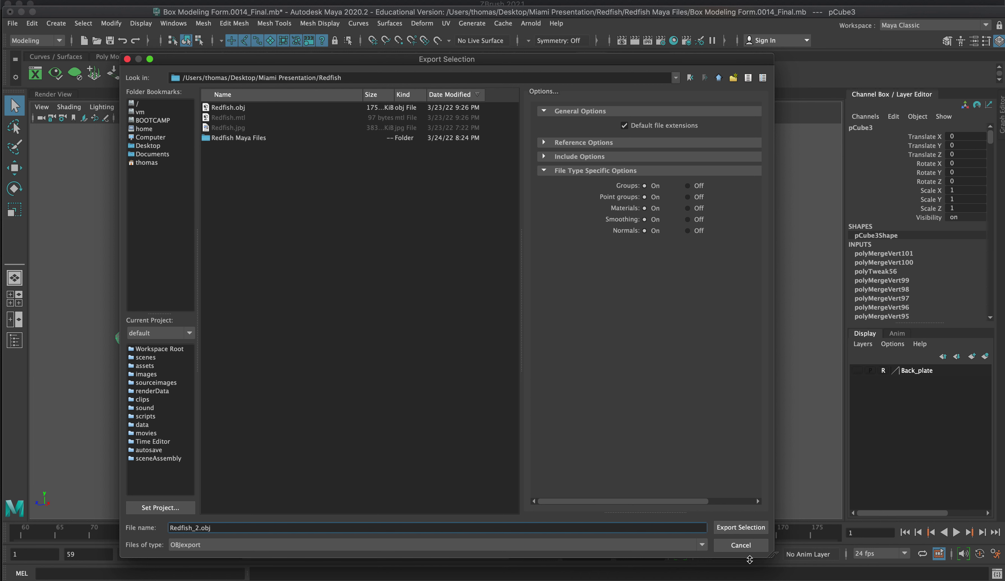
pyautogui.click(733, 527)
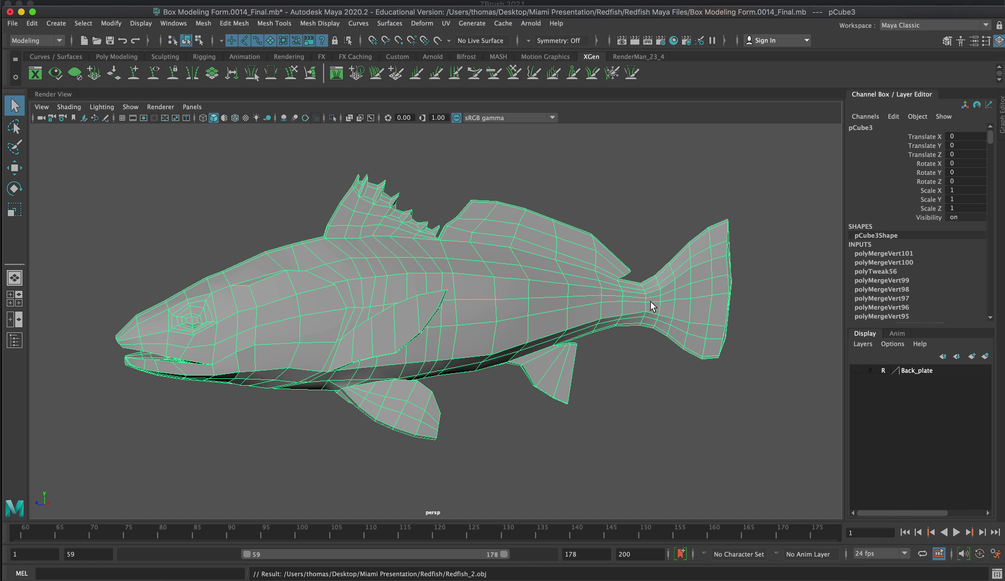
# Step: Reselect the fish mesh and delete its history via Edit > Delete by Type > History
pyautogui.click(683, 393)
pyautogui.click(556, 315)
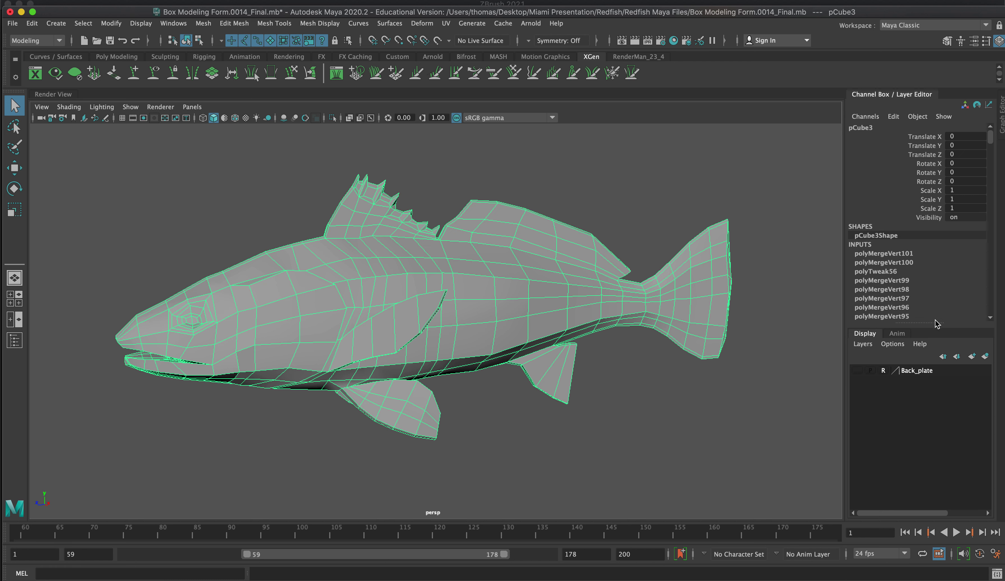
pyautogui.moveTo(991, 140)
pyautogui.mouseDown()
pyautogui.moveTo(989, 299)
pyautogui.moveTo(990, 132)
pyautogui.moveTo(992, 305)
pyautogui.moveTo(991, 129)
pyautogui.mouseUp()
pyautogui.click(32, 24)
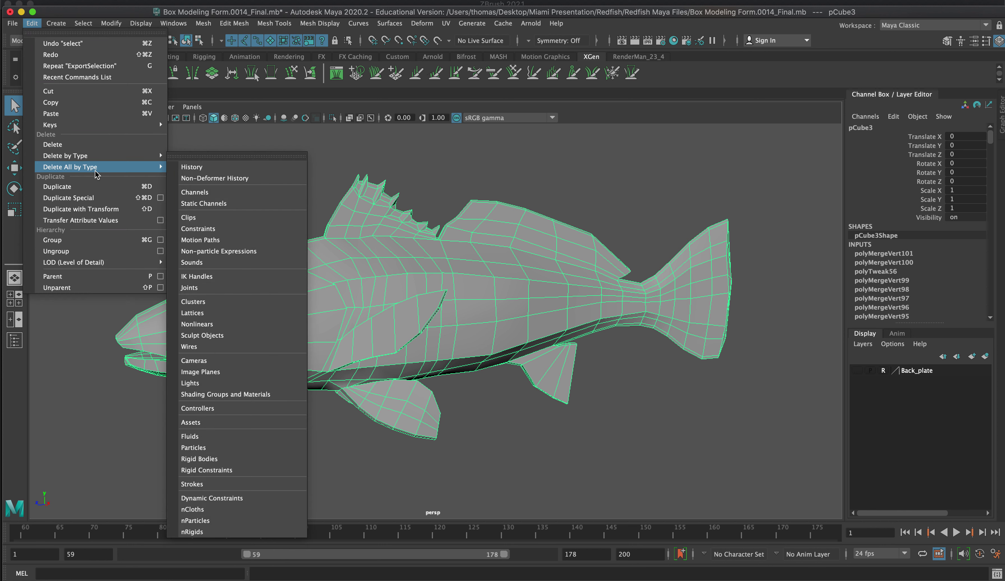
pyautogui.moveTo(118, 158)
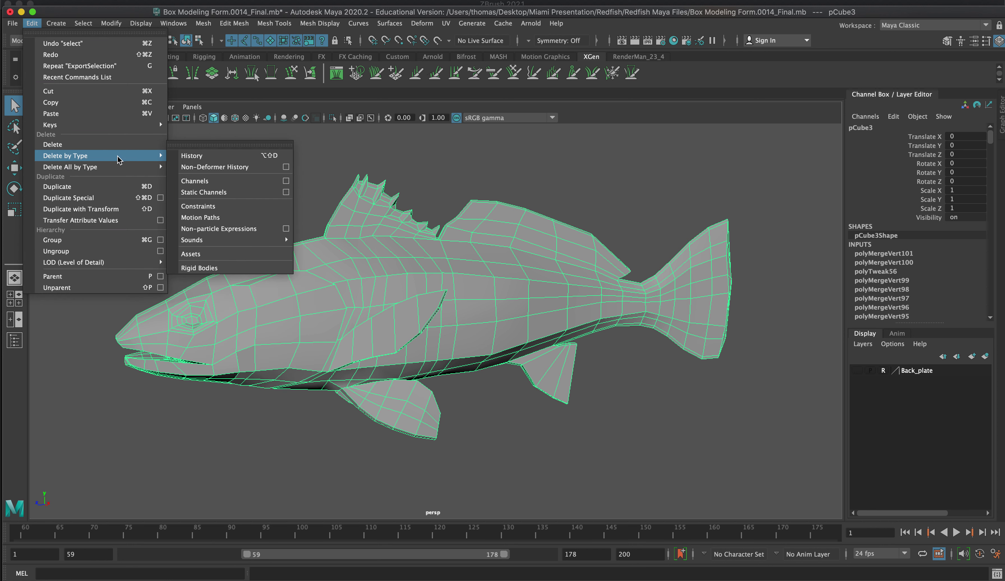
pyautogui.click(213, 156)
pyautogui.click(233, 209)
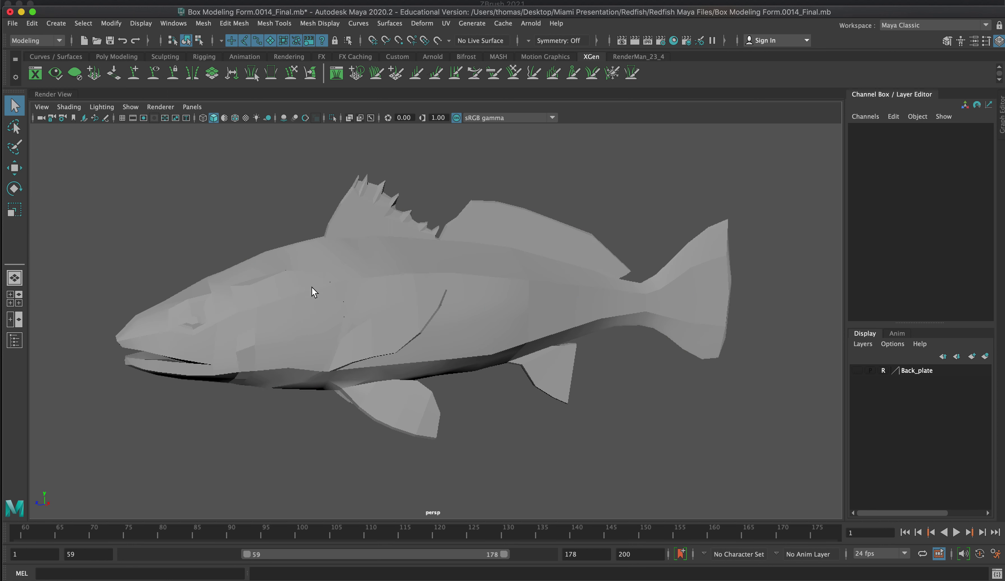
pyautogui.click(314, 291)
pyautogui.click(114, 22)
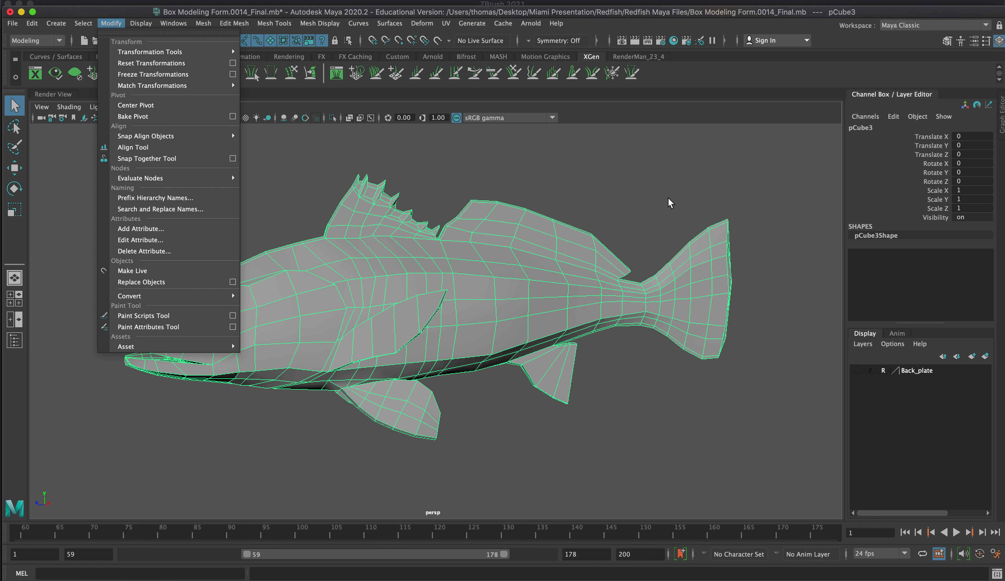
# Step: Re-export the fish over Redfish_2.obj, confirming the replace, then switch to ZBrush
pyautogui.click(632, 188)
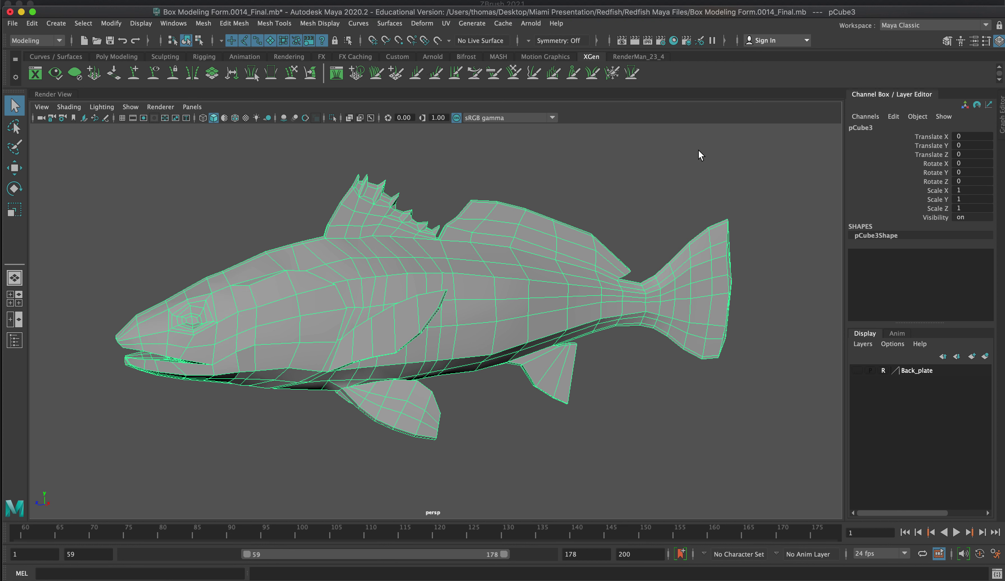
pyautogui.click(12, 23)
pyautogui.moveTo(78, 159)
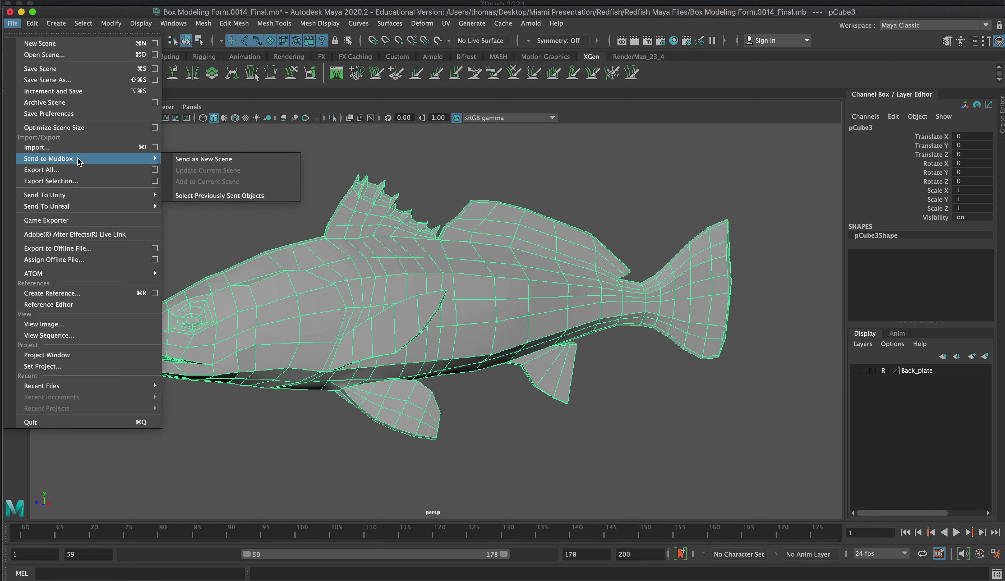
pyautogui.click(78, 180)
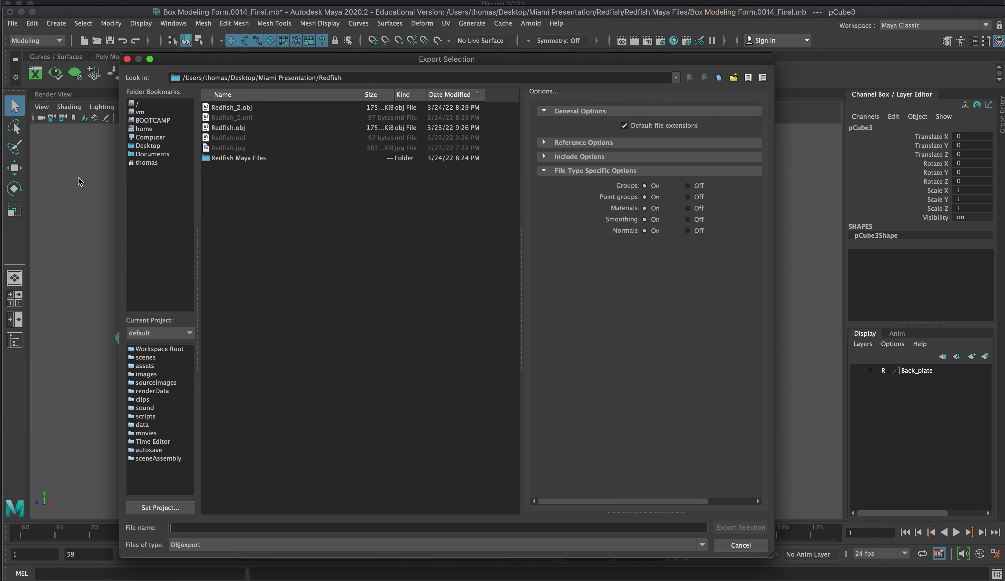
pyautogui.click(248, 111)
pyautogui.click(741, 526)
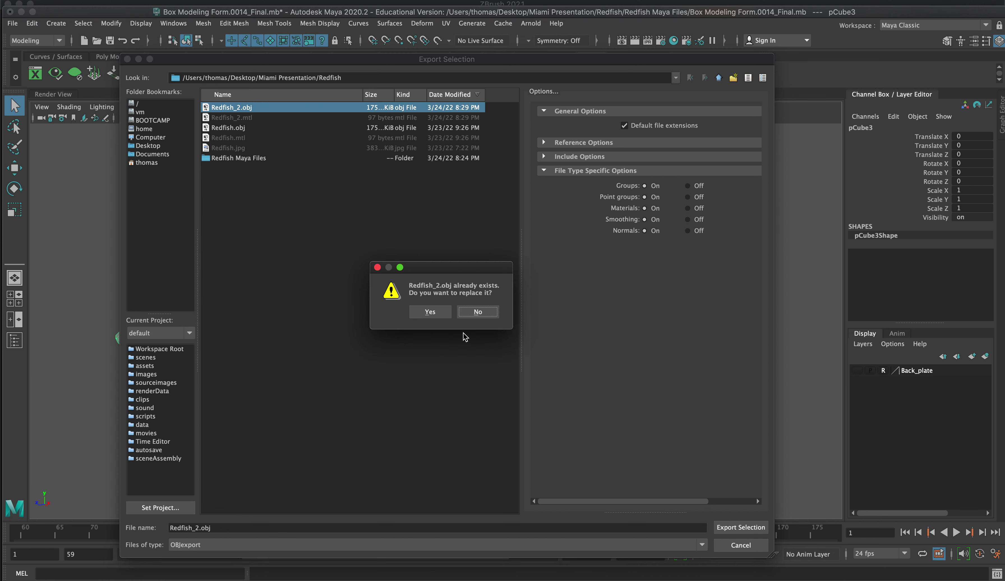
pyautogui.click(430, 311)
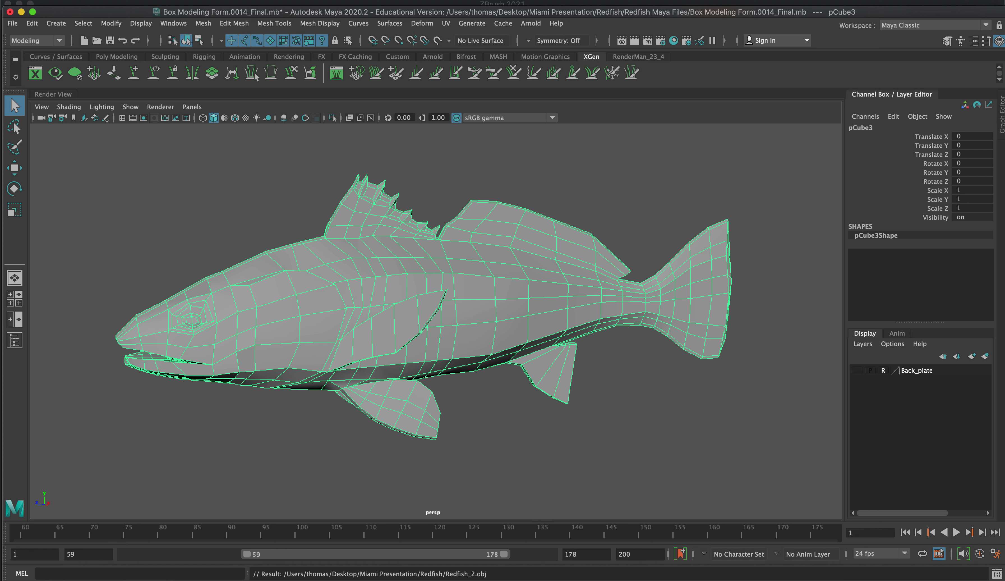
pyautogui.click(303, 578)
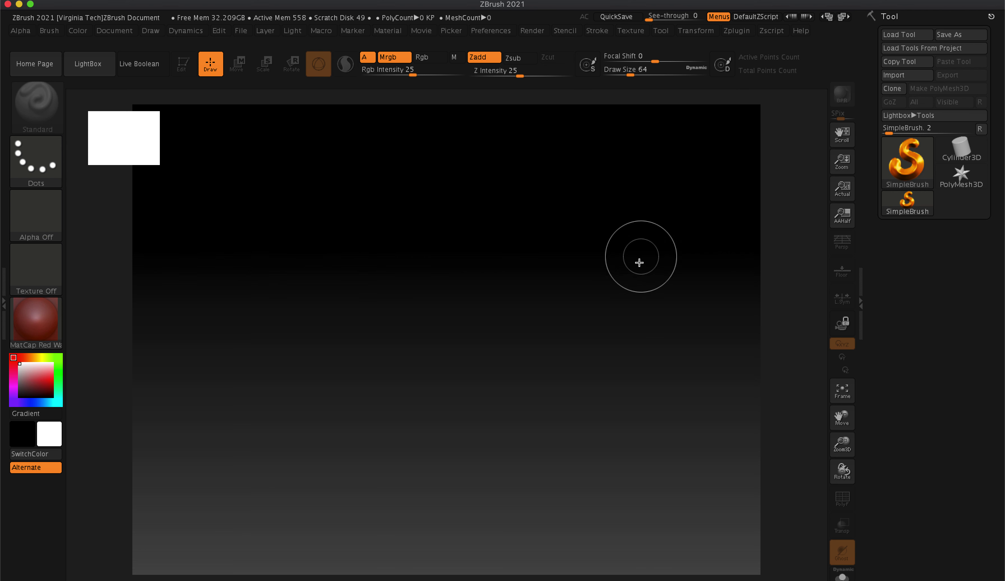
# Step: Import Redfish_2.obj through Tool > Import as the active ZBrush tool
pyautogui.click(915, 76)
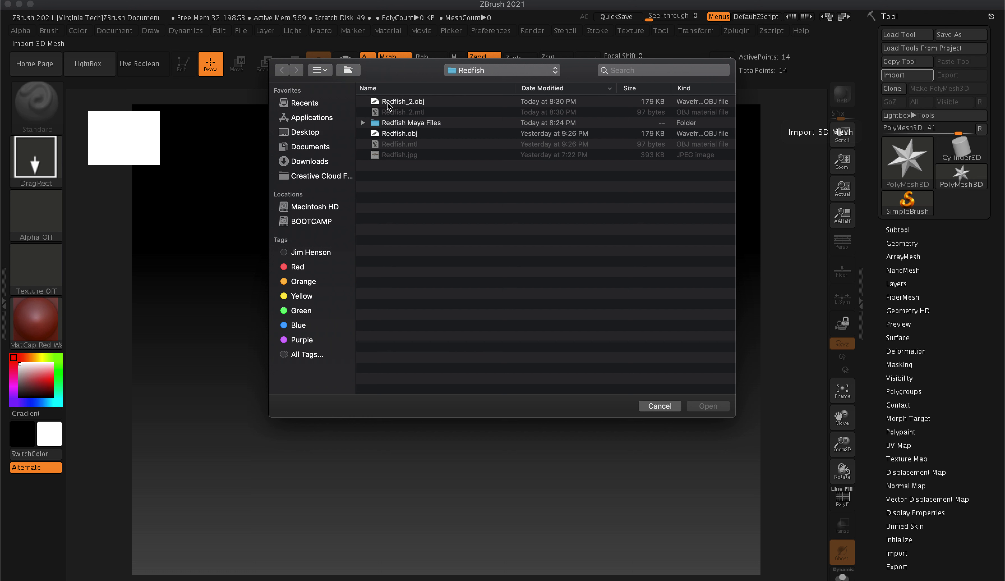
pyautogui.click(389, 102)
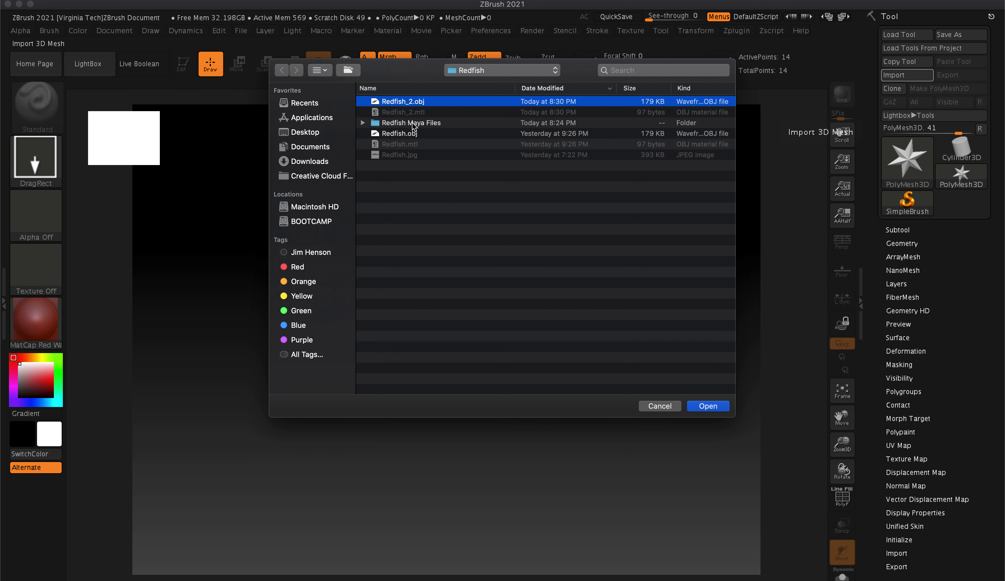
pyautogui.click(708, 406)
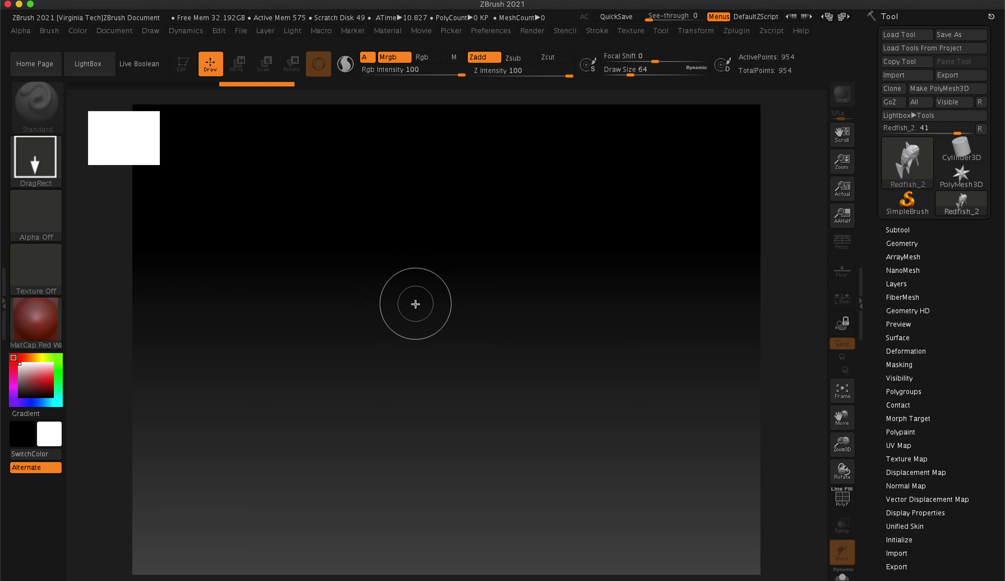
# Step: Draw Redfish_2 onto the canvas, enter Edit mode, and rotate it to a side view
pyautogui.moveTo(416, 302)
pyautogui.mouseDown()
pyautogui.moveTo(453, 361)
pyautogui.moveTo(341, 539)
pyautogui.moveTo(398, 566)
pyautogui.moveTo(460, 572)
pyautogui.moveTo(420, 560)
pyautogui.mouseUp()
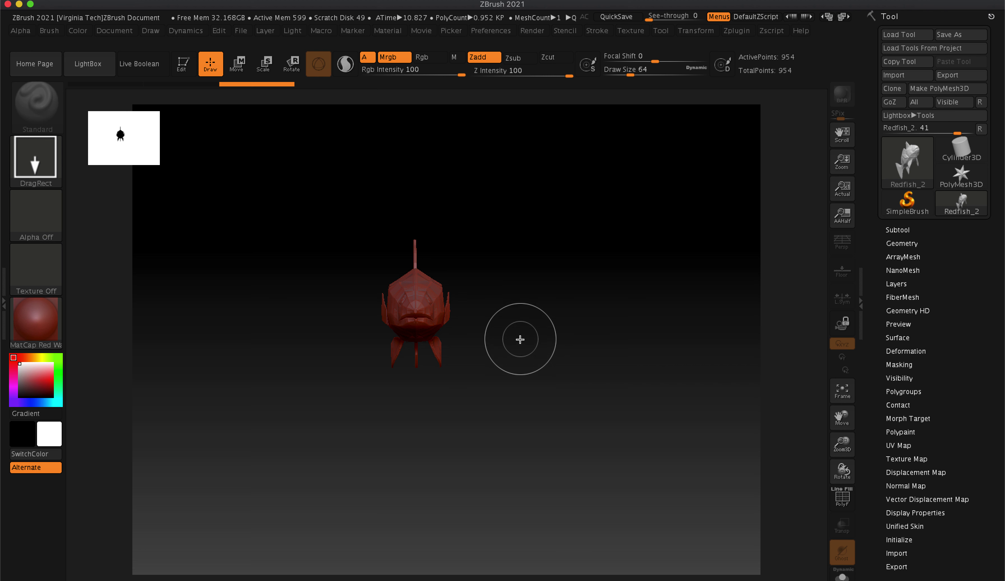
pyautogui.click(183, 67)
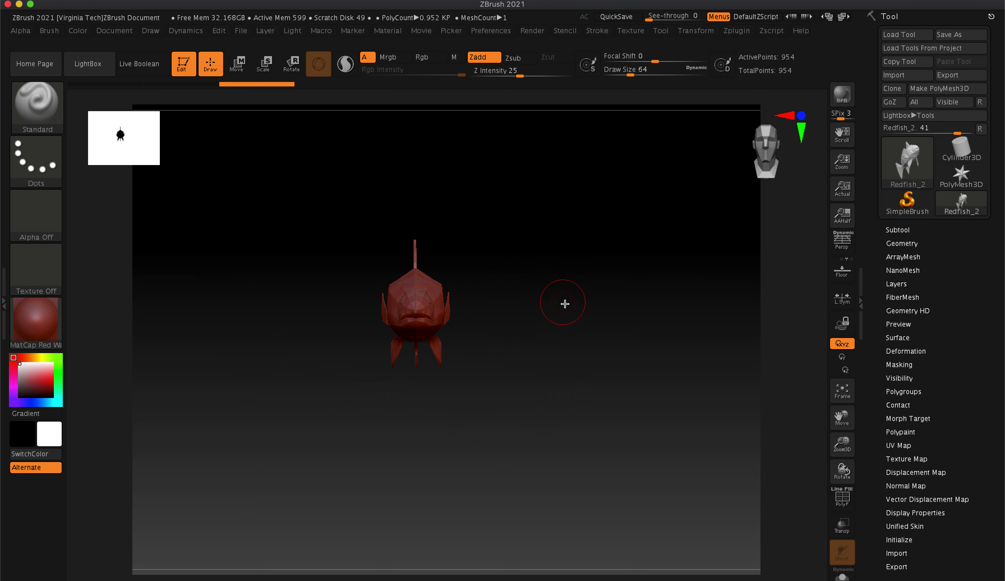
pyautogui.moveTo(573, 303); pyautogui.dragTo(547, 298)
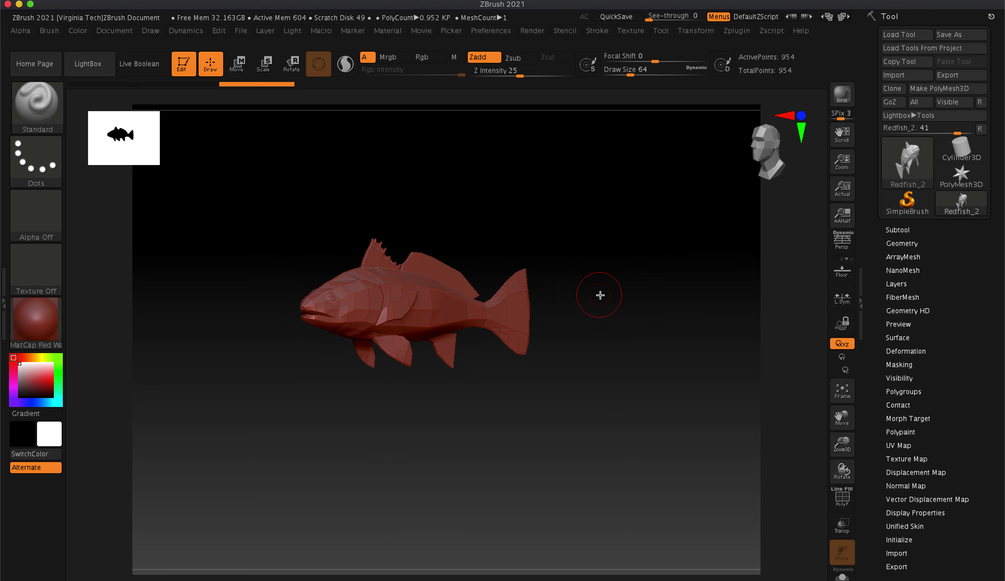
# Step: Frame the fish in a close side view and test-sculpt the pectoral fin tip
pyautogui.moveTo(642, 306)
pyautogui.mouseDown()
pyautogui.moveTo(646, 321)
pyautogui.moveTo(643, 298)
pyautogui.mouseUp()
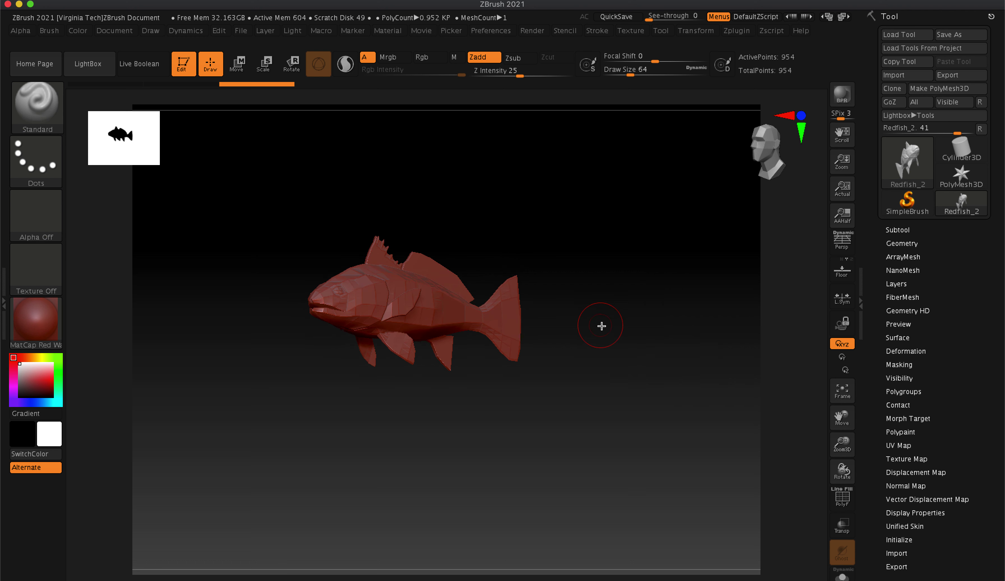
pyautogui.moveTo(601, 326); pyautogui.dragTo(731, 372)
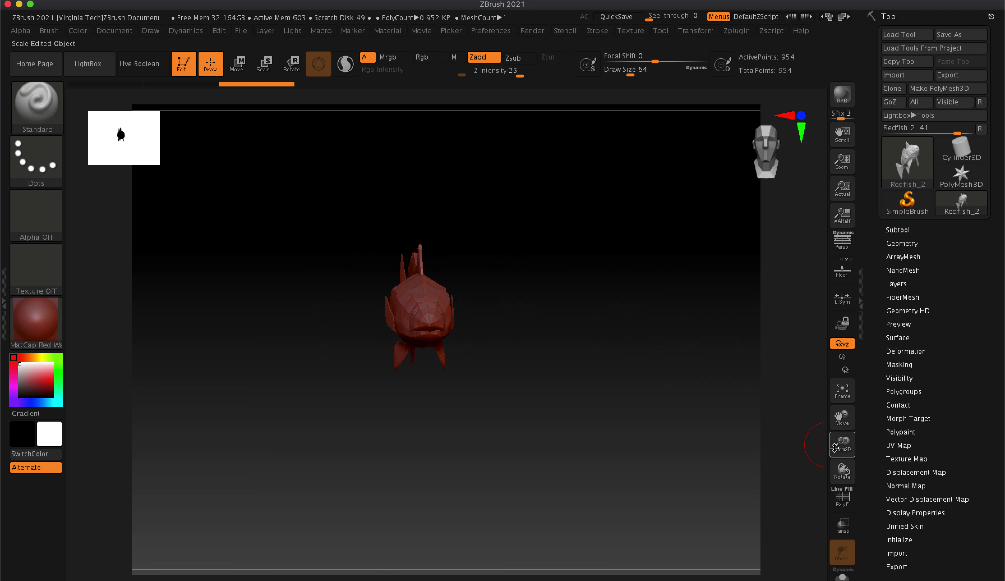
pyautogui.moveTo(834, 446); pyautogui.dragTo(840, 559)
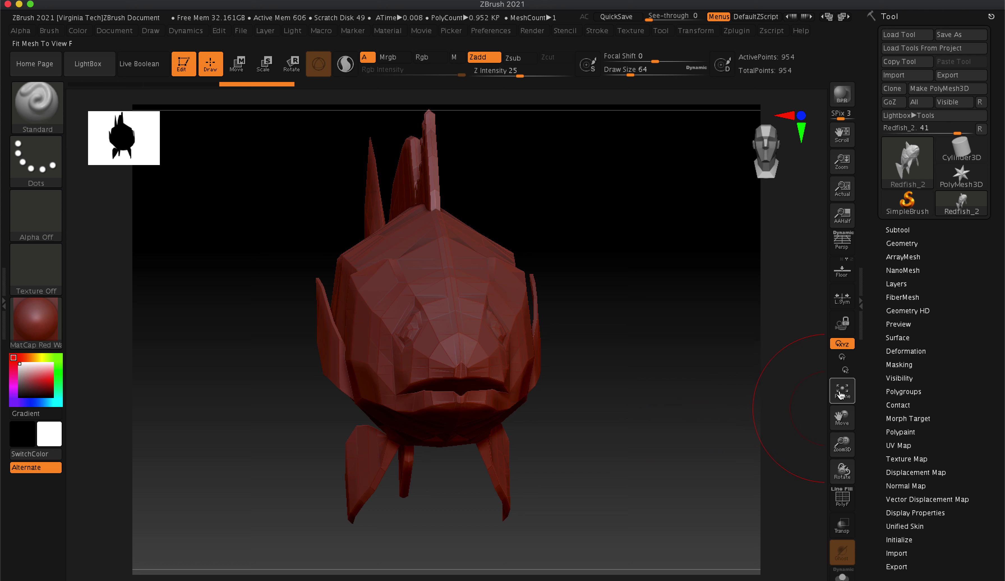
pyautogui.click(842, 391)
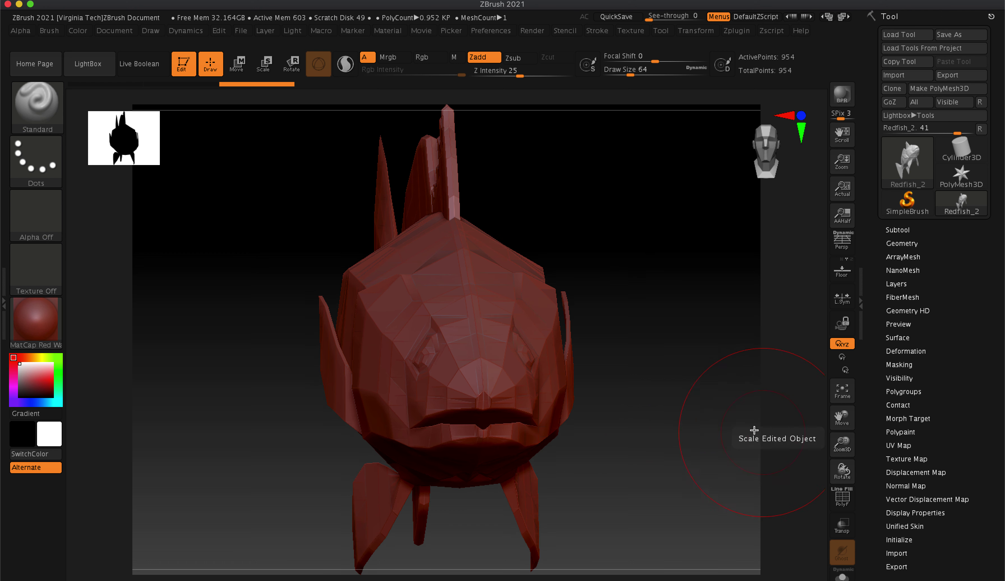
pyautogui.moveTo(845, 420); pyautogui.dragTo(818, 420)
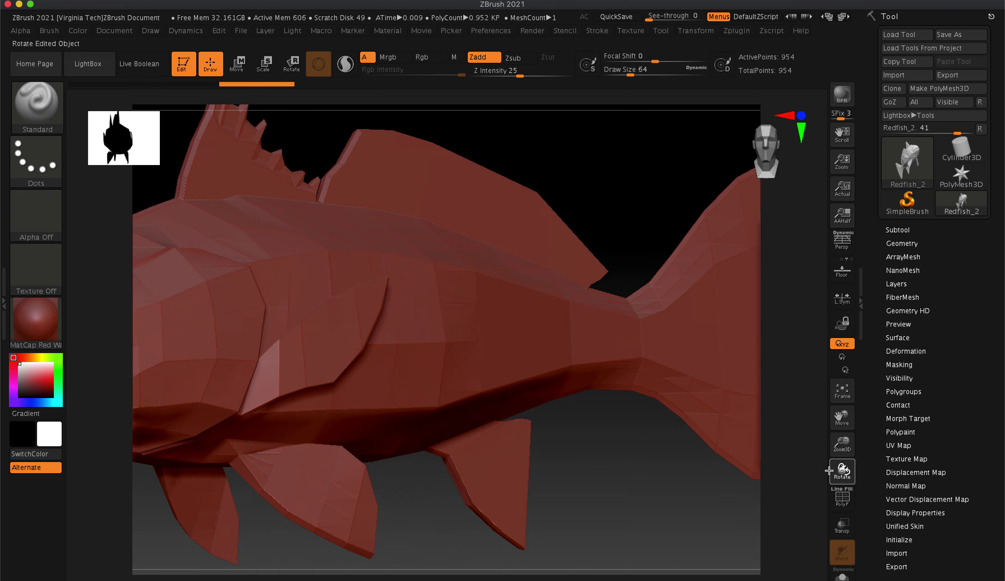
pyautogui.moveTo(842, 471); pyautogui.dragTo(825, 469)
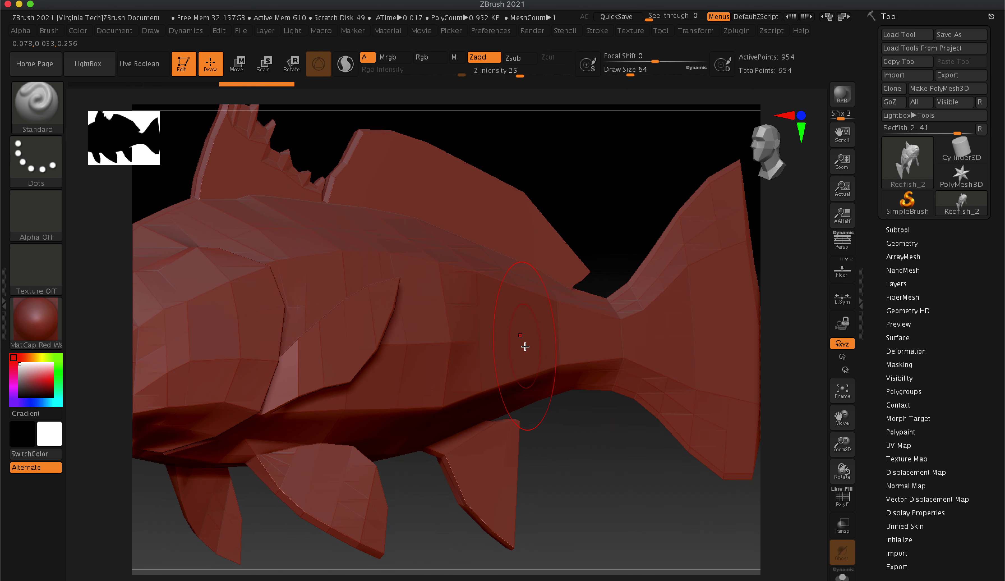
pyautogui.moveTo(401, 325); pyautogui.dragTo(359, 325)
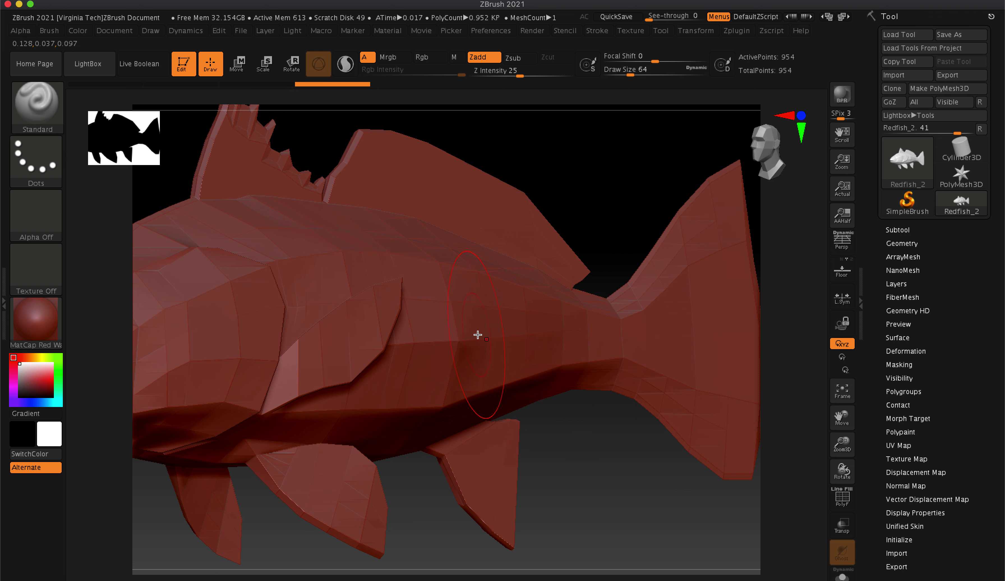
# Step: Roll back the fin test strokes on the history slider and refit the whole fish
pyautogui.moveTo(415, 325)
pyautogui.mouseDown()
pyautogui.moveTo(324, 322)
pyautogui.moveTo(440, 332)
pyautogui.moveTo(404, 287)
pyautogui.mouseUp()
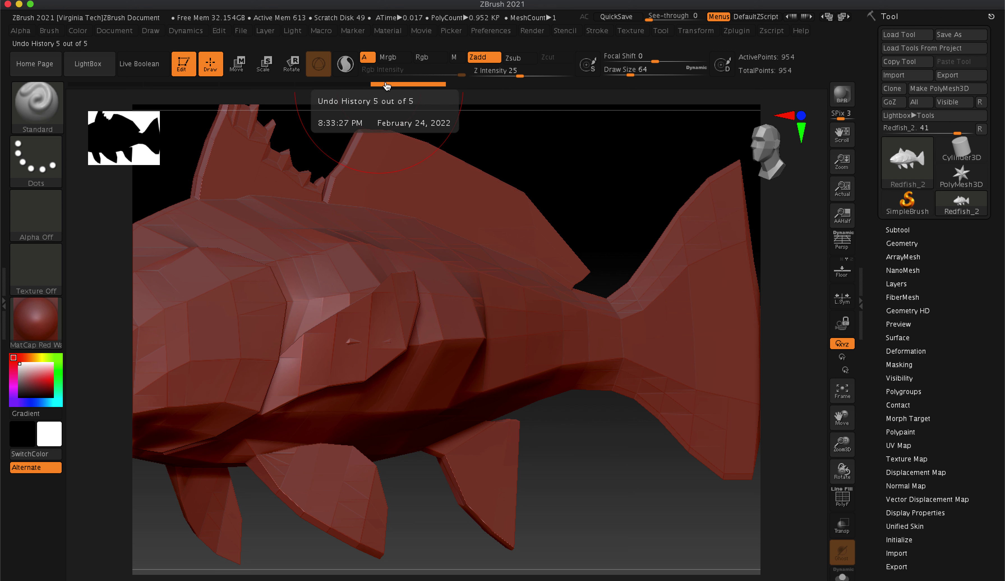
pyautogui.moveTo(386, 85)
pyautogui.mouseDown()
pyautogui.moveTo(167, 88)
pyautogui.moveTo(242, 88)
pyautogui.mouseUp()
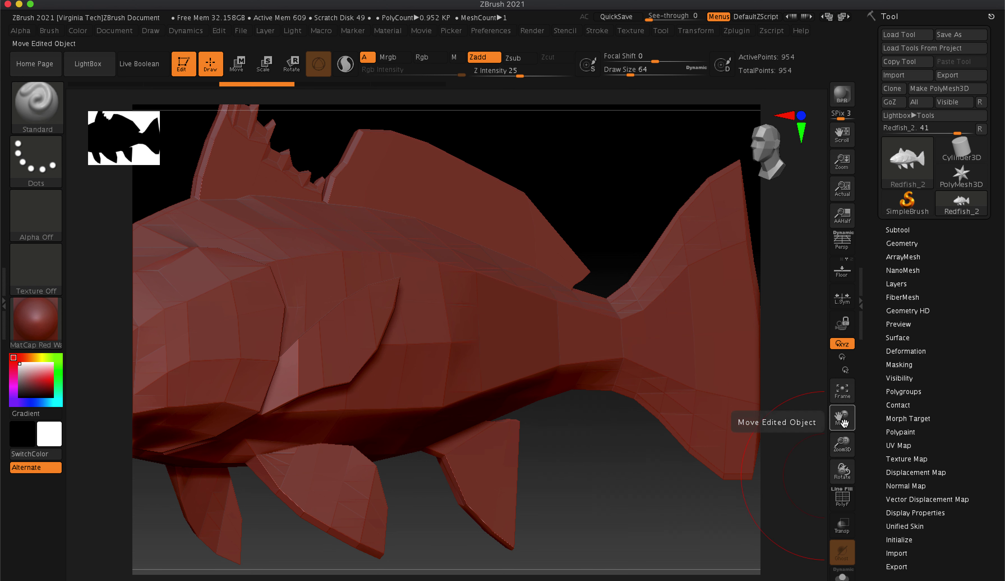
pyautogui.moveTo(844, 422); pyautogui.dragTo(843, 454)
pyautogui.click(842, 400)
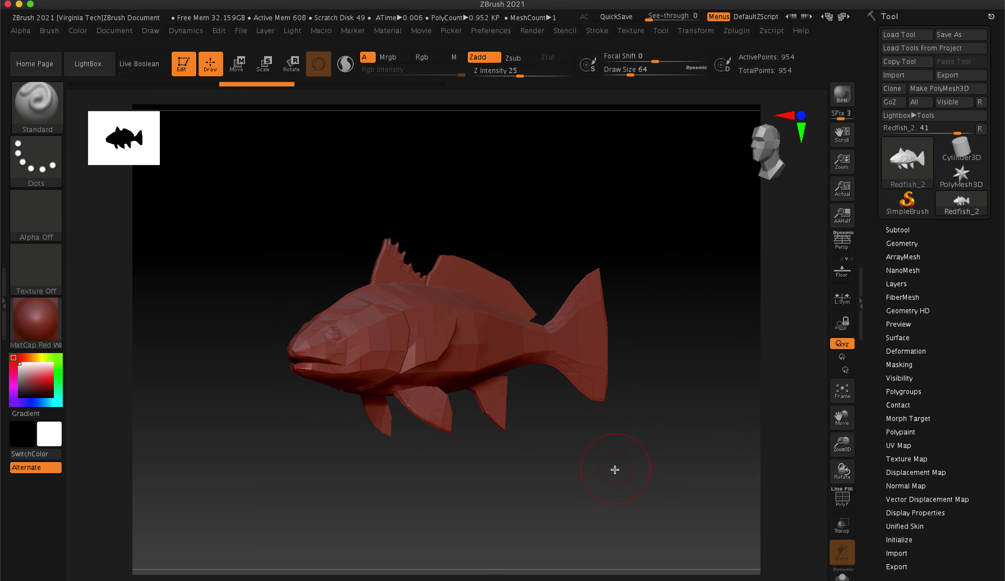
pyautogui.moveTo(614, 469)
pyautogui.mouseDown()
pyautogui.moveTo(586, 478)
pyautogui.moveTo(602, 474)
pyautogui.mouseUp()
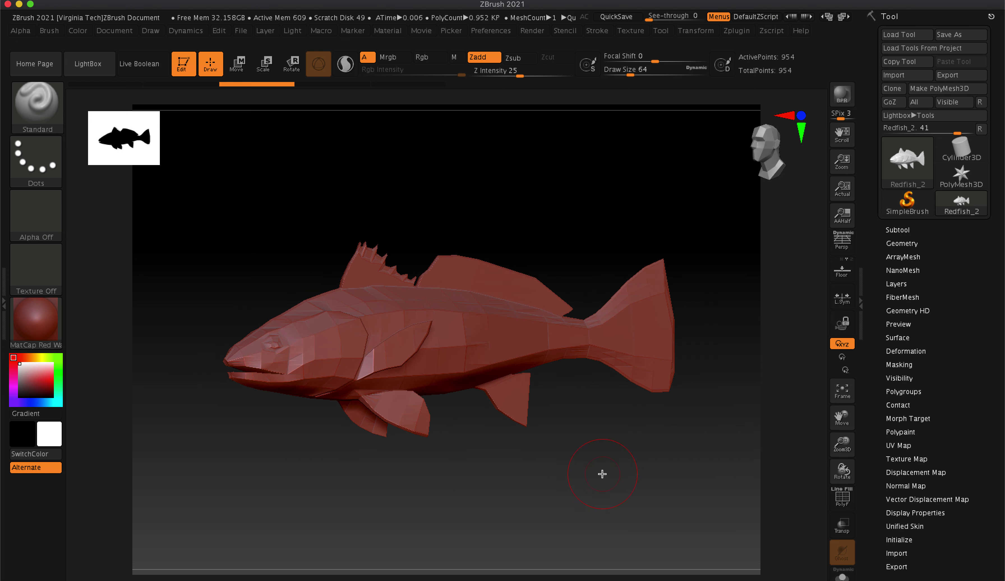
pyautogui.moveTo(602, 474)
pyautogui.mouseDown()
pyautogui.moveTo(554, 457)
pyautogui.moveTo(539, 476)
pyautogui.moveTo(612, 473)
pyautogui.moveTo(523, 464)
pyautogui.moveTo(551, 459)
pyautogui.mouseUp()
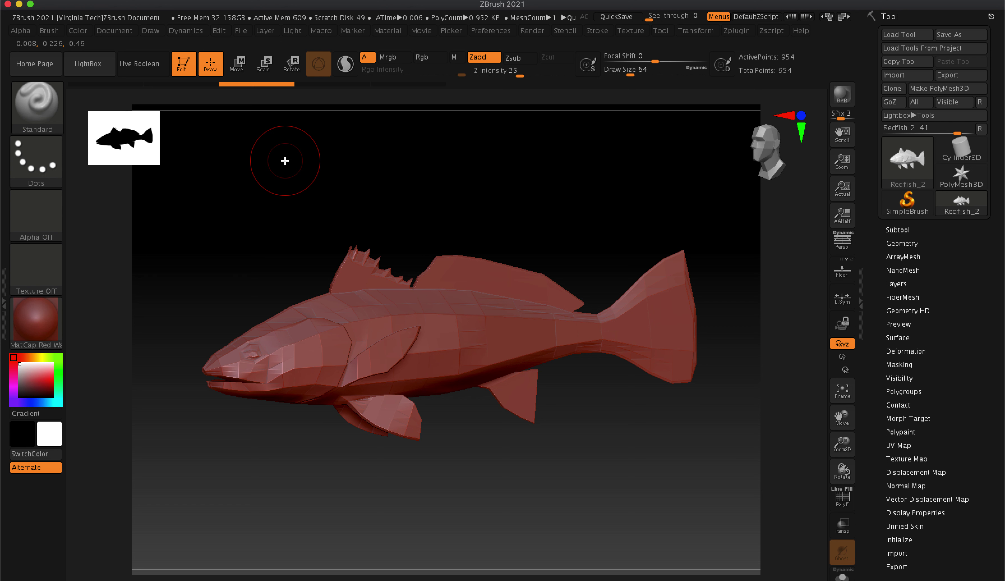
# Step: Undo the two stray brush strokes on the fin and body with Ctrl+Z
pyautogui.moveTo(345, 200)
pyautogui.mouseDown()
pyautogui.moveTo(356, 193)
pyautogui.moveTo(381, 230)
pyautogui.mouseUp()
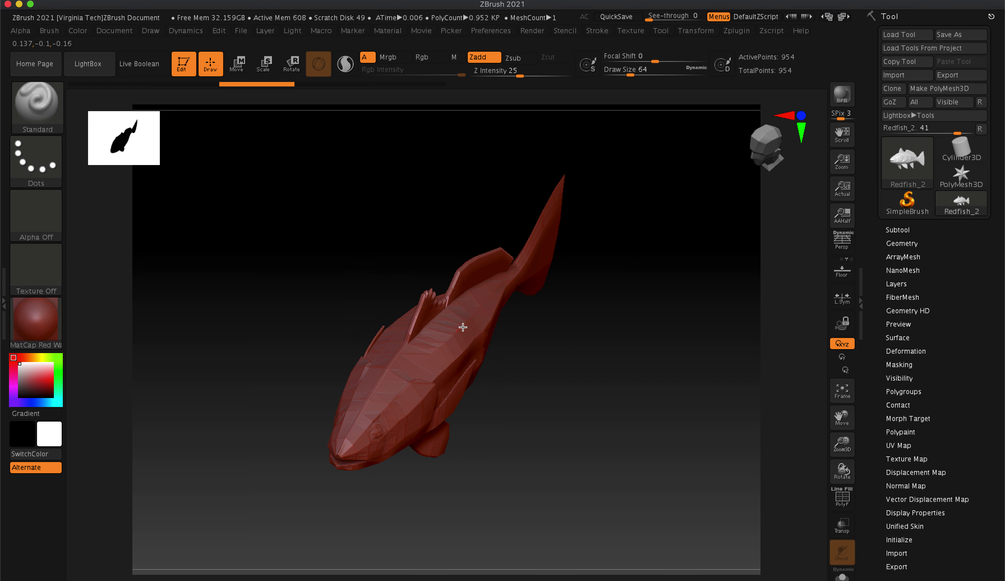
pyautogui.click(444, 359)
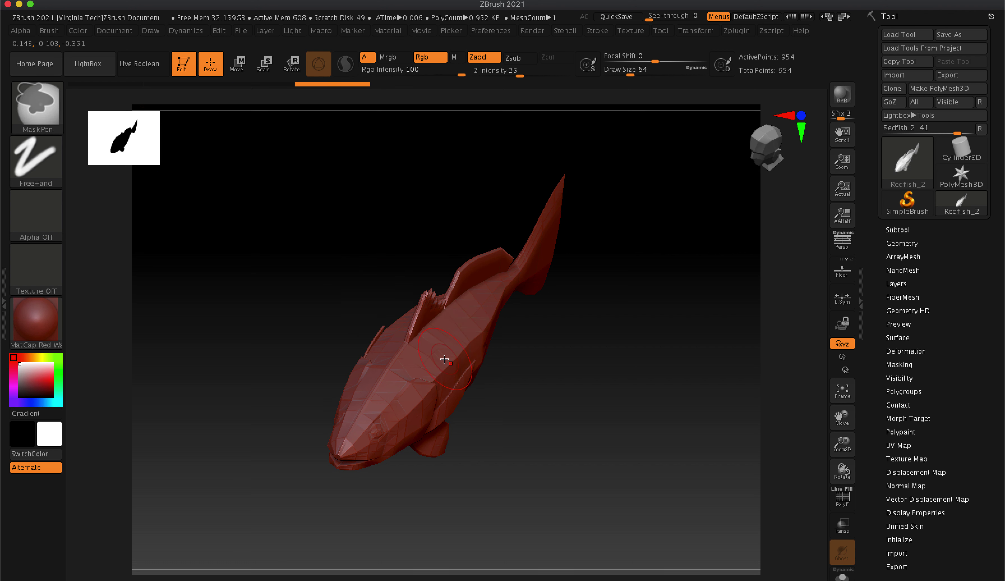
pyautogui.hotkey('ctrl', 'z')
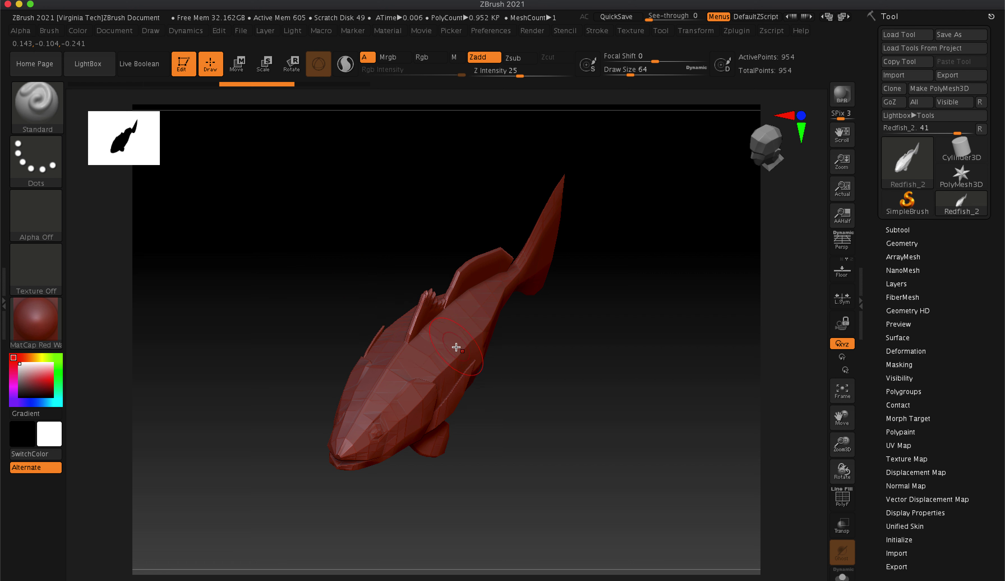
pyautogui.moveTo(551, 406); pyautogui.dragTo(553, 422)
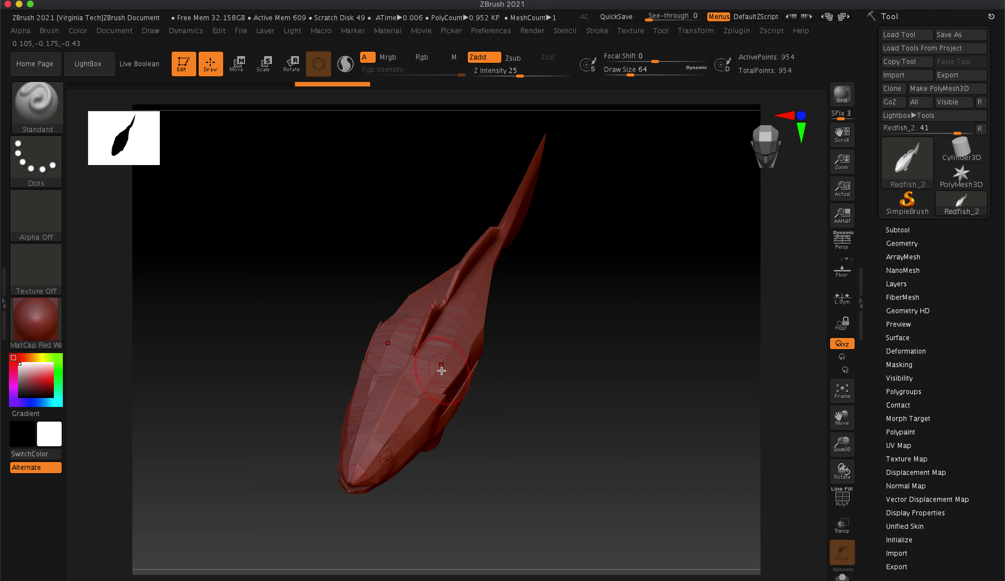
pyautogui.hotkey('ctrl', 'z')
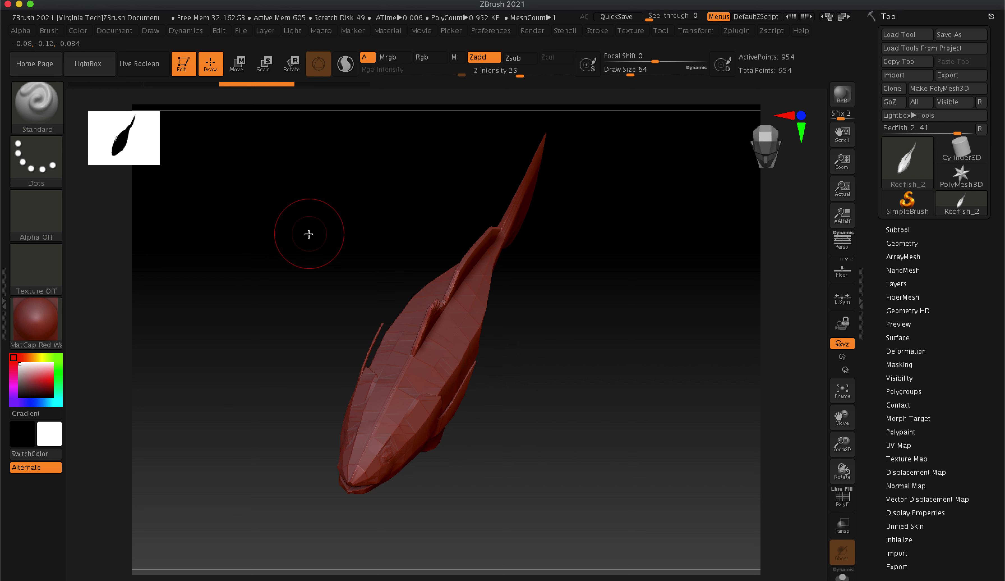
pyautogui.moveTo(575, 431); pyautogui.dragTo(556, 382)
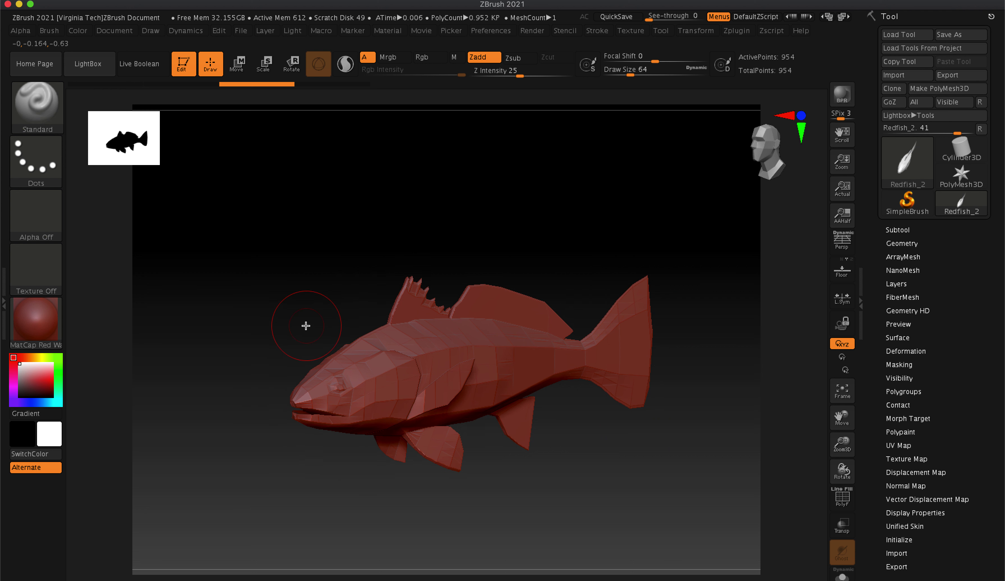
pyautogui.moveTo(284, 279); pyautogui.dragTo(280, 272)
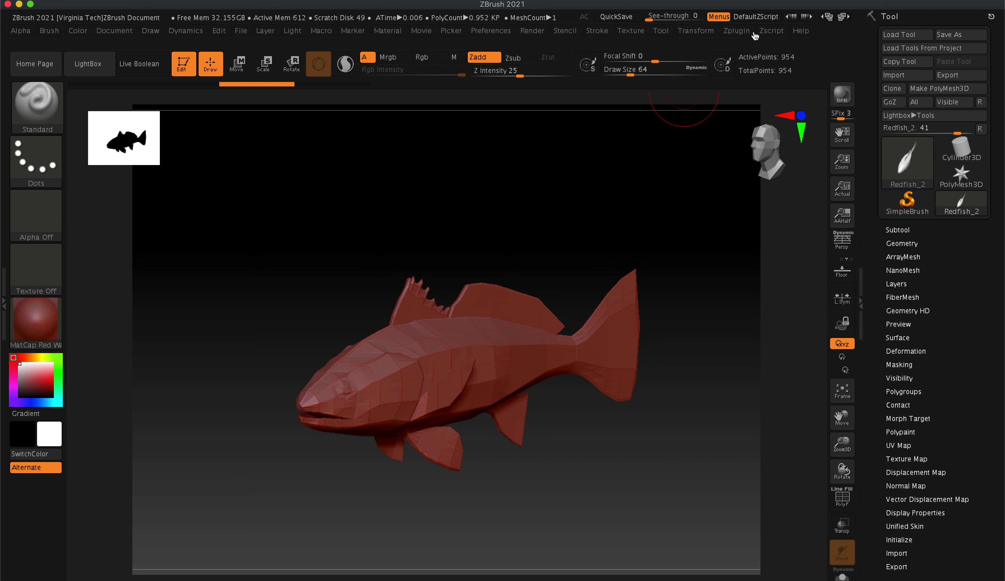
# Step: Run Zplugin > UV Master Unwrap on the fish mesh, producing two UV islands
pyautogui.click(744, 35)
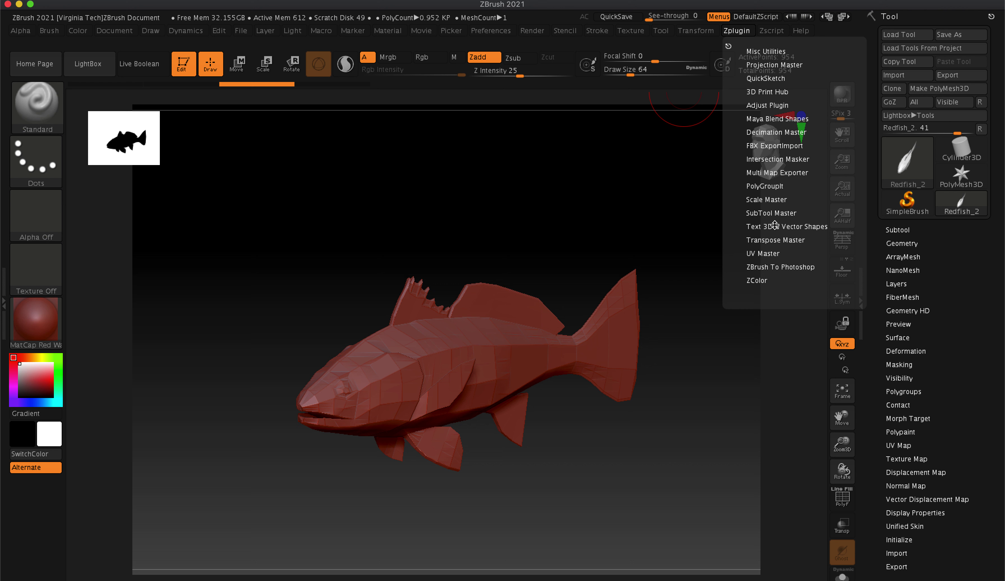
pyautogui.click(773, 254)
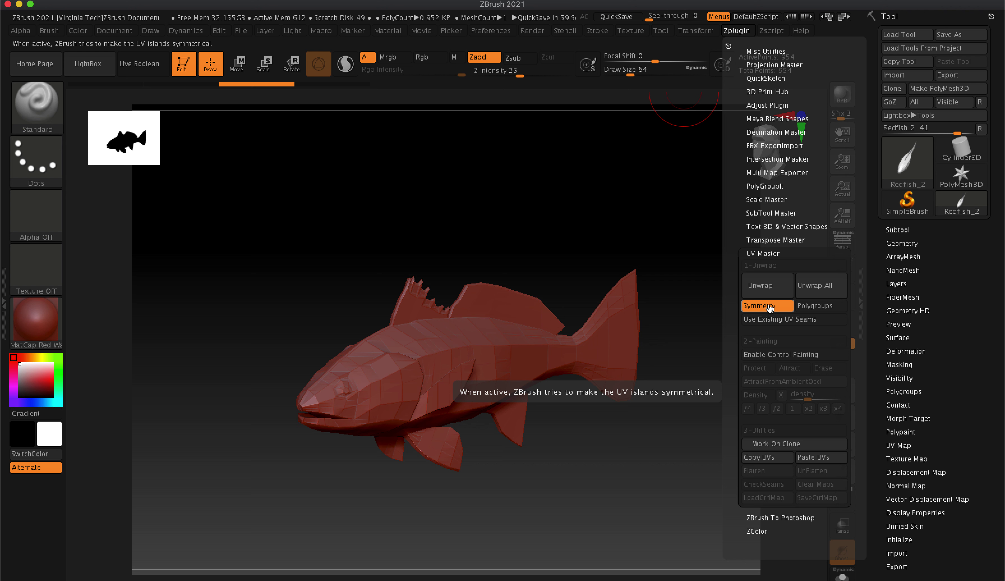
pyautogui.click(768, 285)
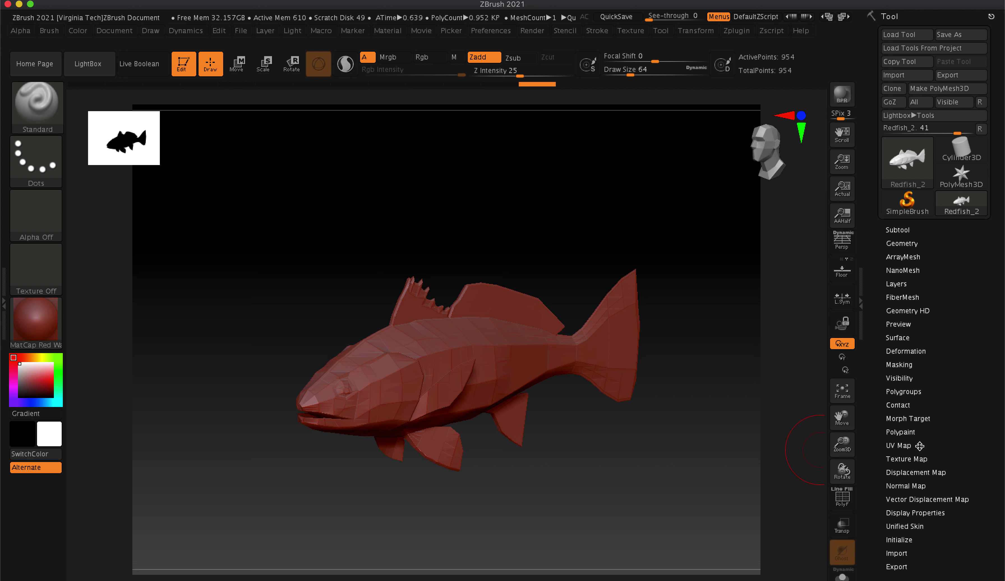
# Step: Generate a 2048×2048 UV check texture from the fish's UV map with New From UV Map
pyautogui.click(924, 459)
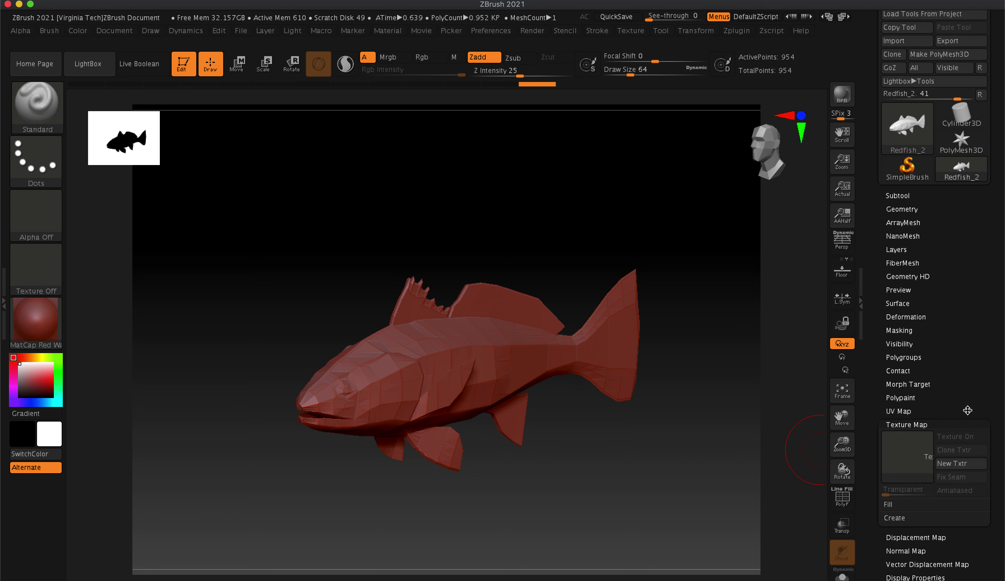
pyautogui.moveTo(998, 380)
pyautogui.mouseDown()
pyautogui.moveTo(1000, 415)
pyautogui.moveTo(996, 331)
pyautogui.mouseUp()
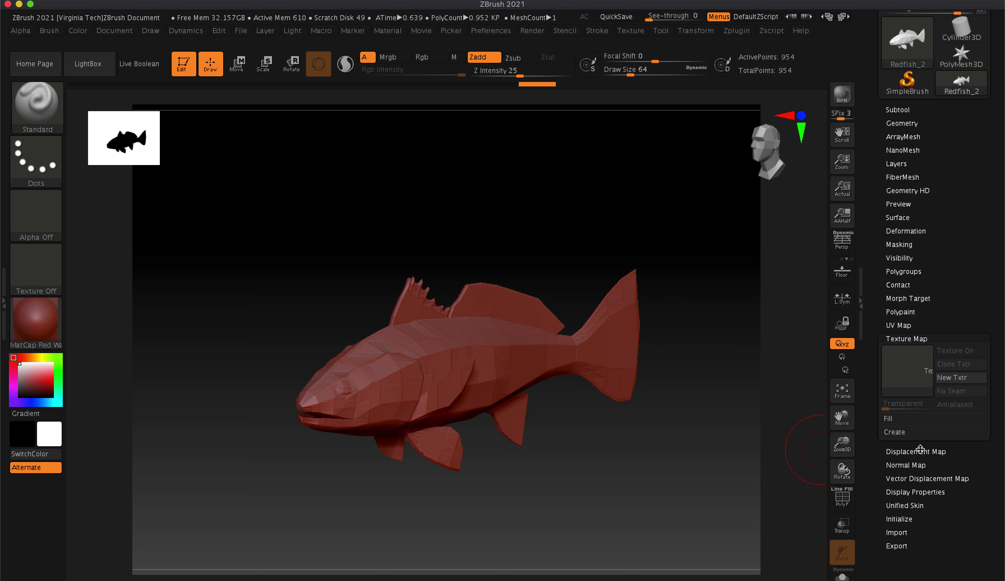
pyautogui.click(895, 432)
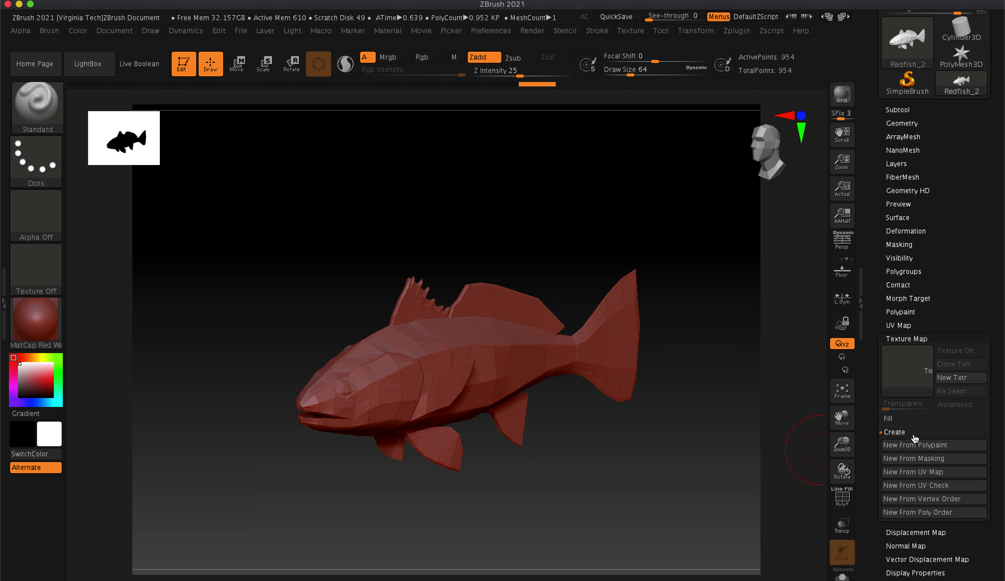
pyautogui.click(954, 476)
pyautogui.moveTo(905, 380)
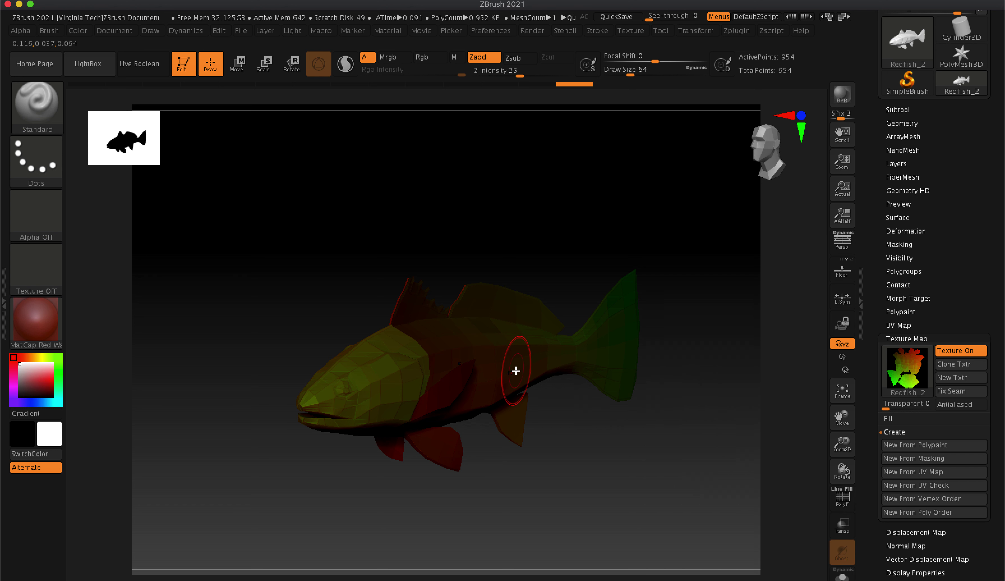
# Step: Zoom in on the fish to inspect the red-to-green UV check texture
pyautogui.moveTo(642, 483)
pyautogui.mouseDown()
pyautogui.moveTo(606, 478)
pyautogui.moveTo(630, 475)
pyautogui.mouseUp()
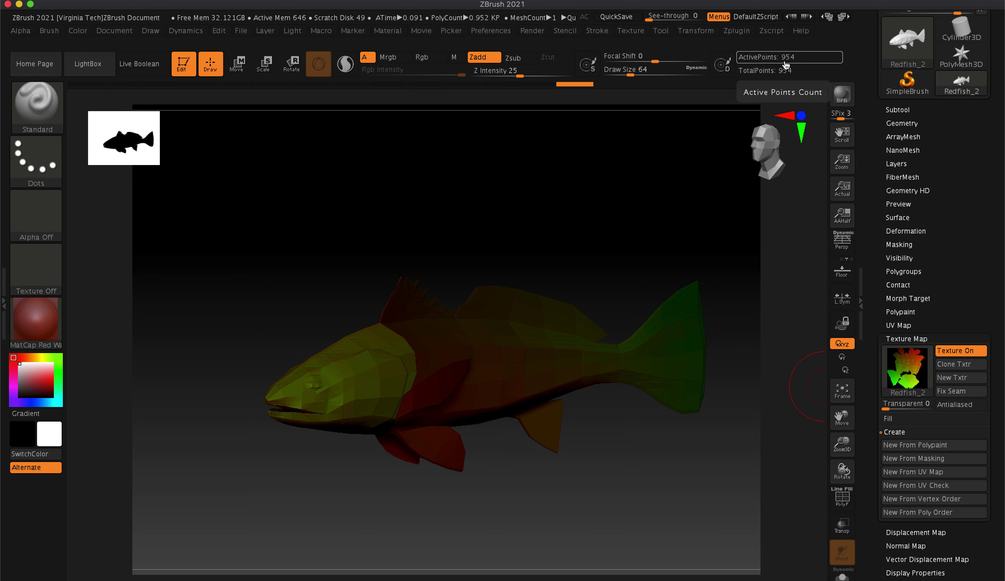
# Step: Turn Texture On off, reframe the fish with Frame and Zoom3D, and open the material library
pyautogui.click(964, 353)
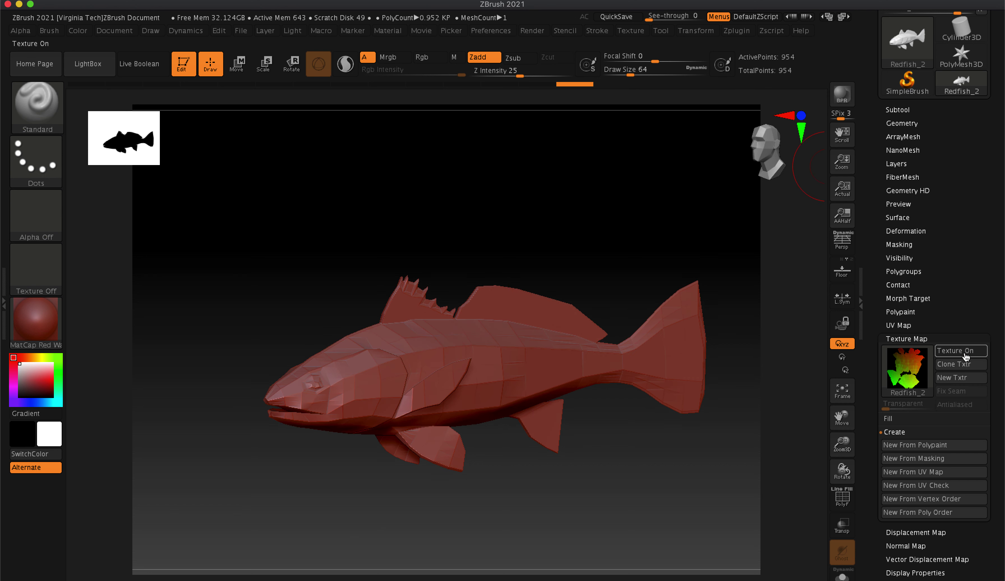
pyautogui.click(911, 339)
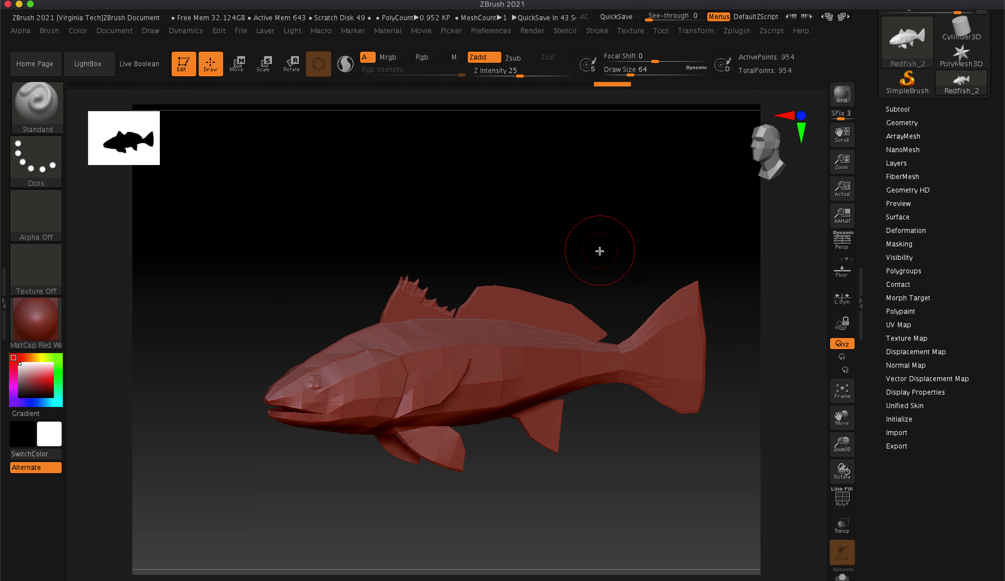
pyautogui.click(855, 404)
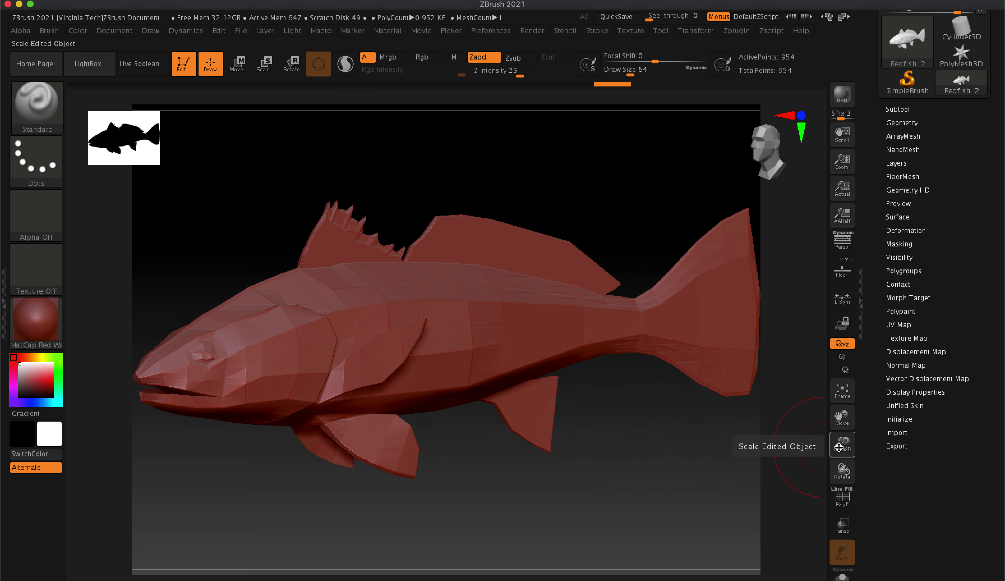
pyautogui.moveTo(840, 445); pyautogui.dragTo(841, 458)
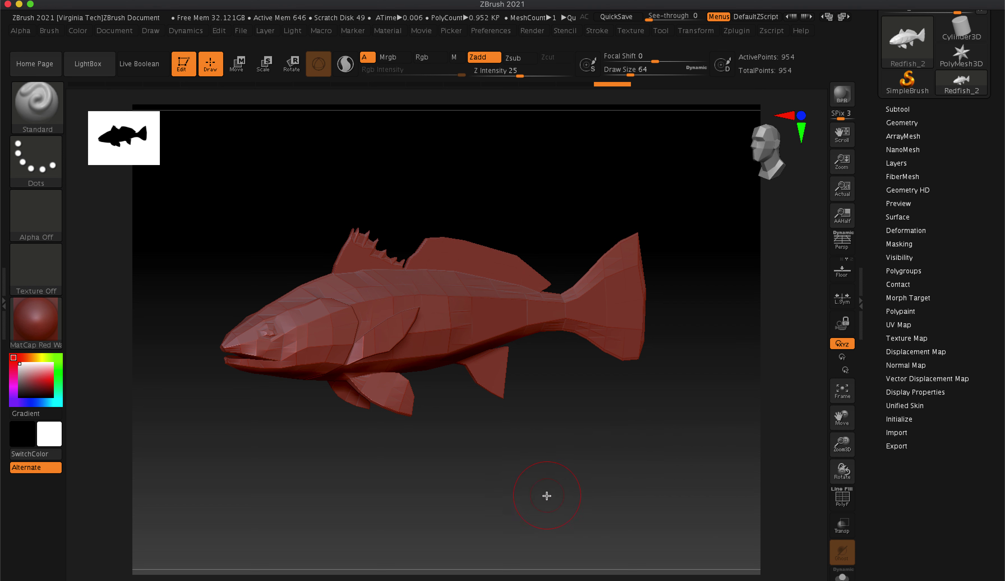
pyautogui.moveTo(546, 494)
pyautogui.mouseDown()
pyautogui.moveTo(527, 495)
pyautogui.moveTo(542, 495)
pyautogui.mouseUp()
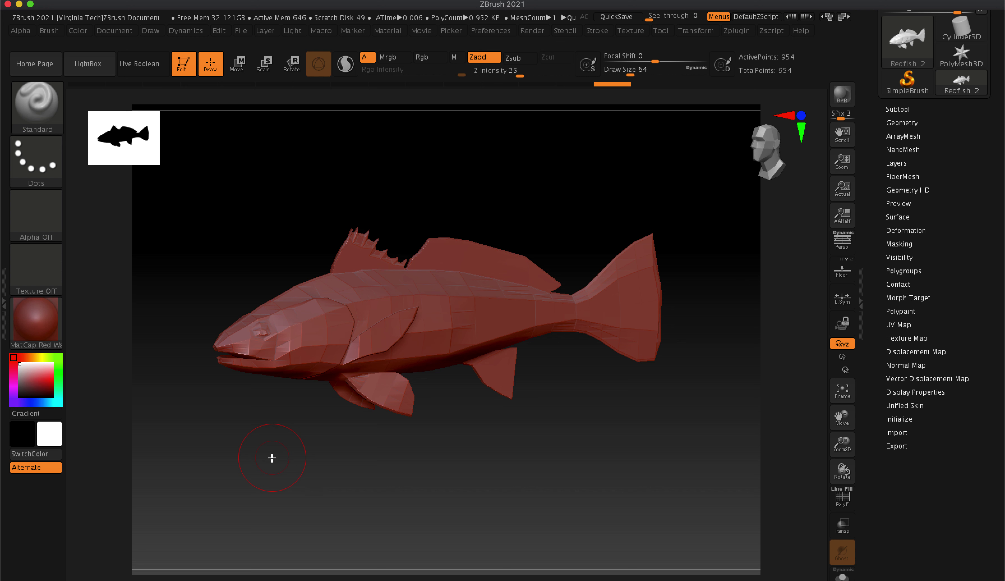
pyautogui.click(45, 331)
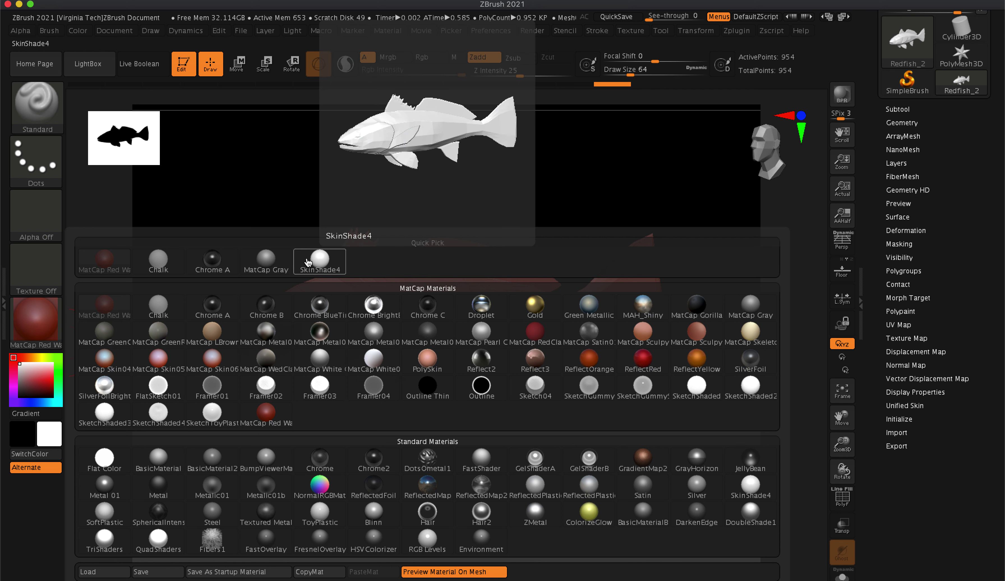
# Step: Apply SkinShade4 to the fish, then switch it back to MatCap Red Wax
pyautogui.click(308, 262)
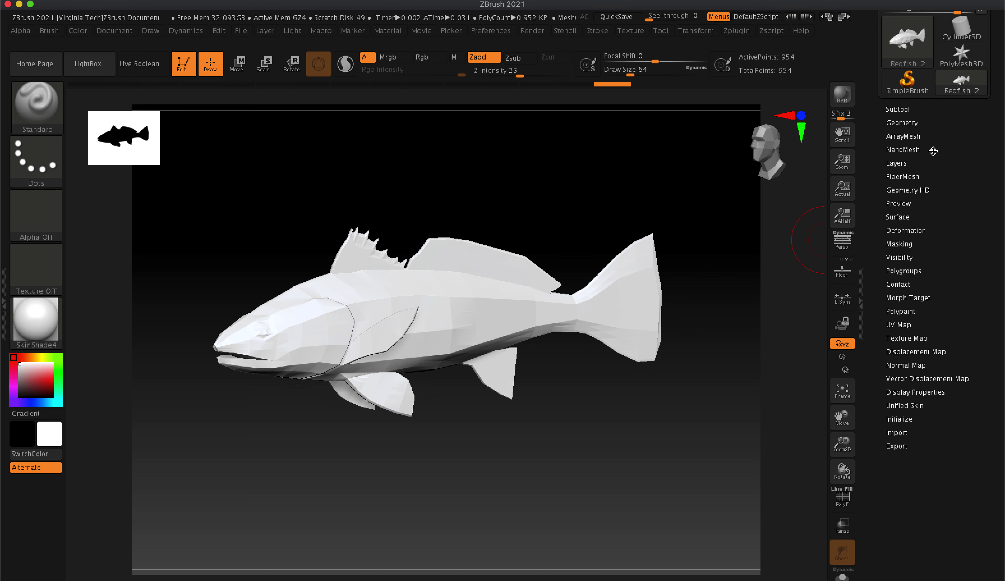
pyautogui.click(36, 319)
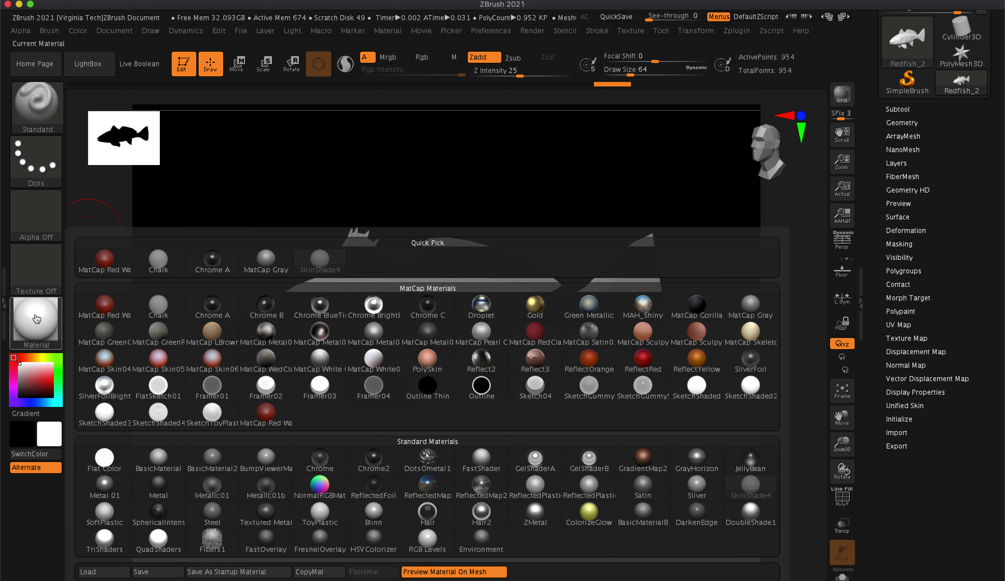
pyautogui.click(108, 259)
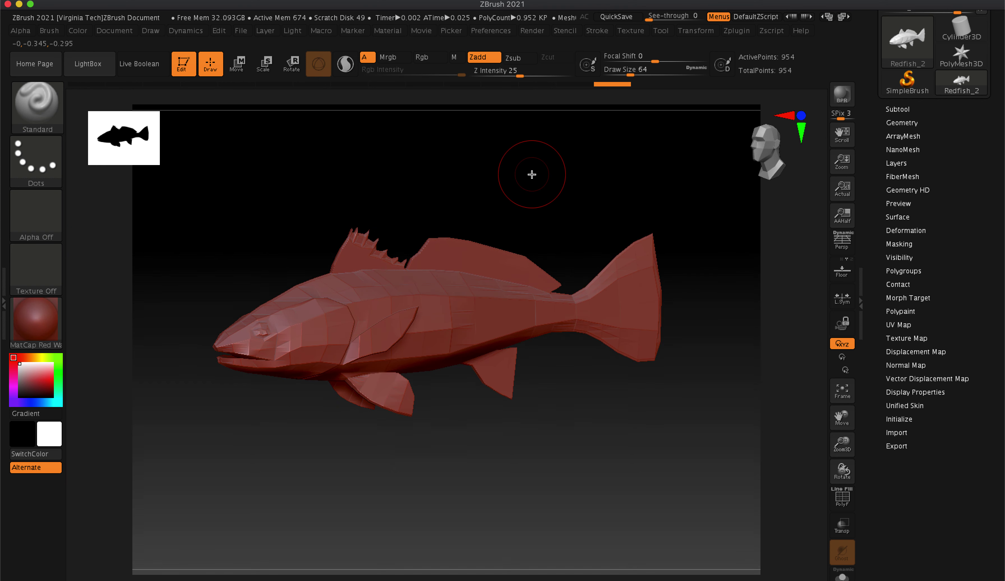
# Step: Divide the fish three times in Tool > Geometry to reach SDiv 4 with 60,930 points
pyautogui.click(915, 123)
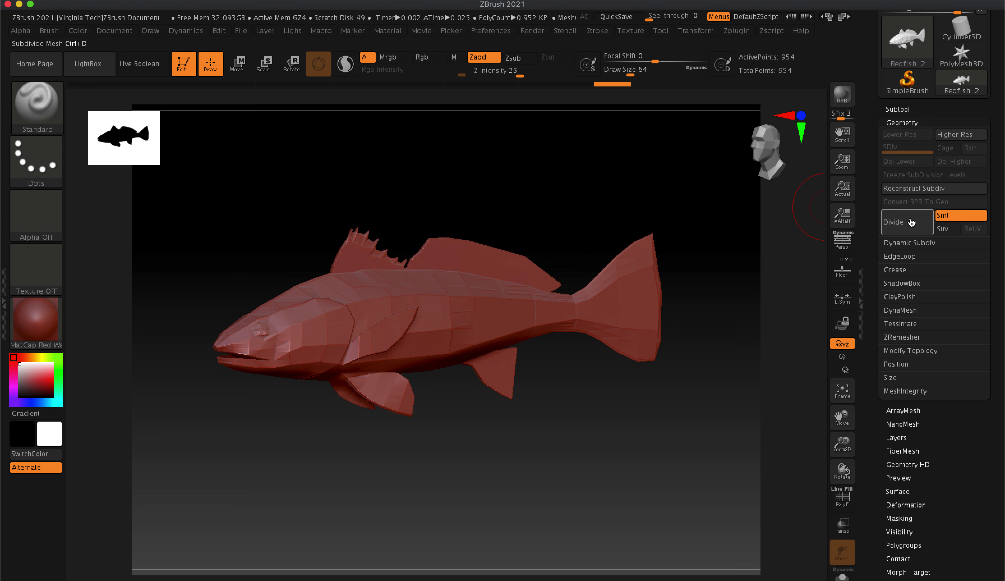
pyautogui.click(917, 122)
pyautogui.click(916, 123)
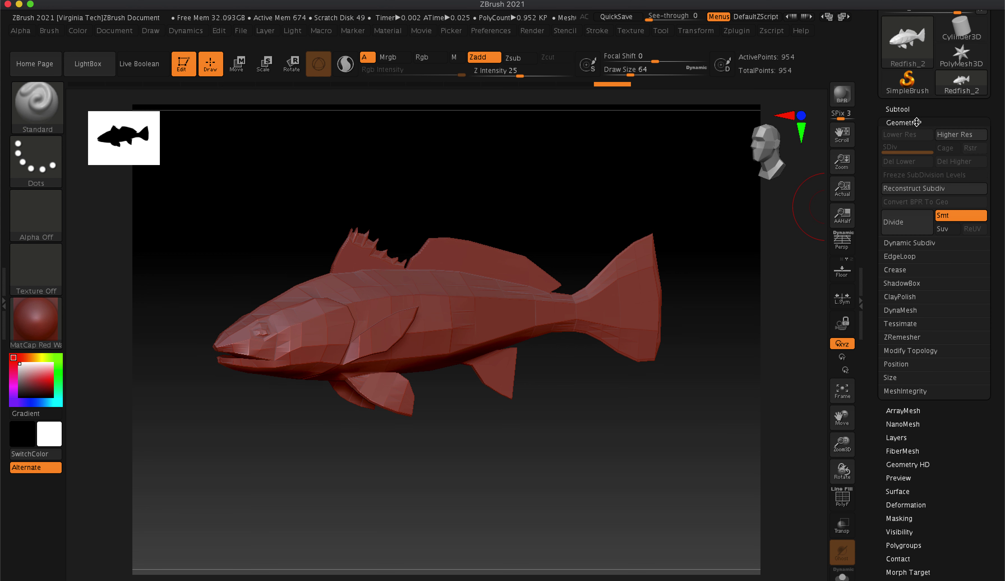
pyautogui.click(915, 228)
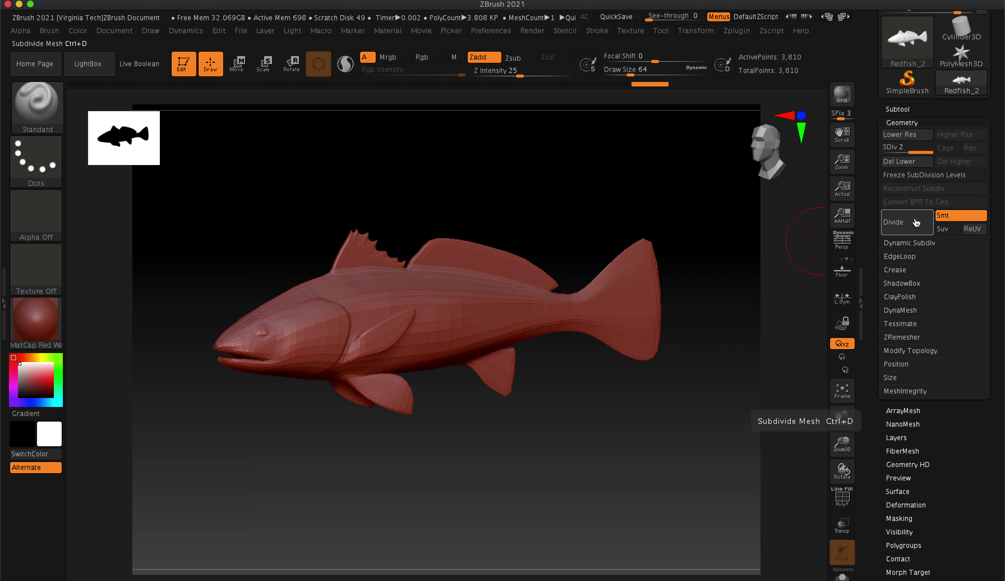
pyautogui.click(899, 230)
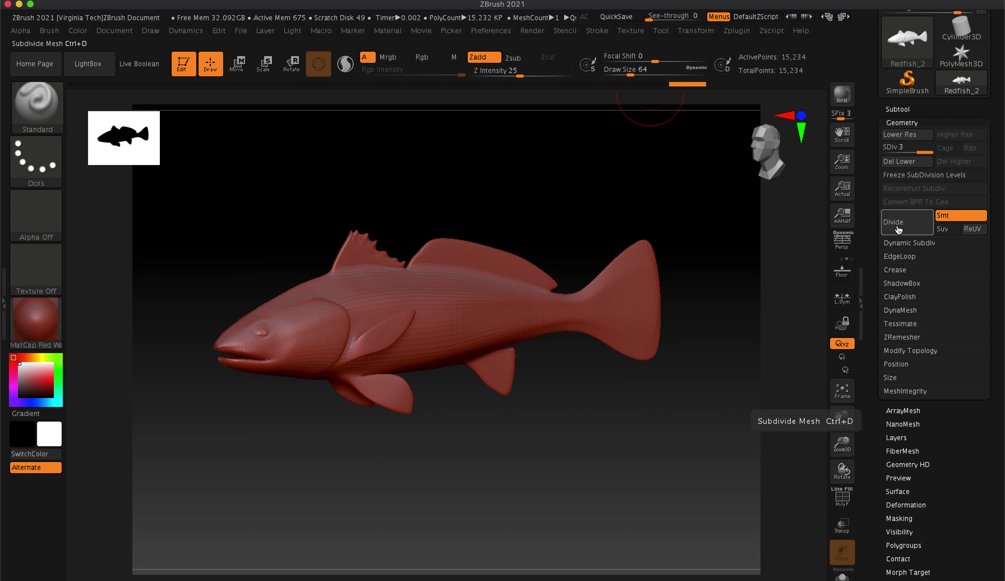
pyautogui.click(899, 229)
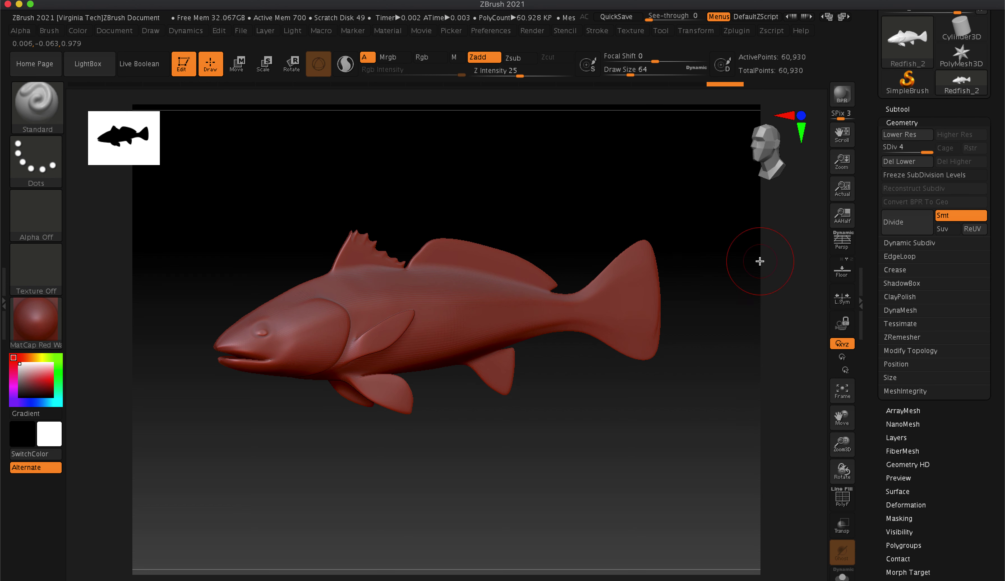
# Step: Divide once more to SDiv 5 (243,714 points), then compare level 1 against level 5
pyautogui.click(904, 227)
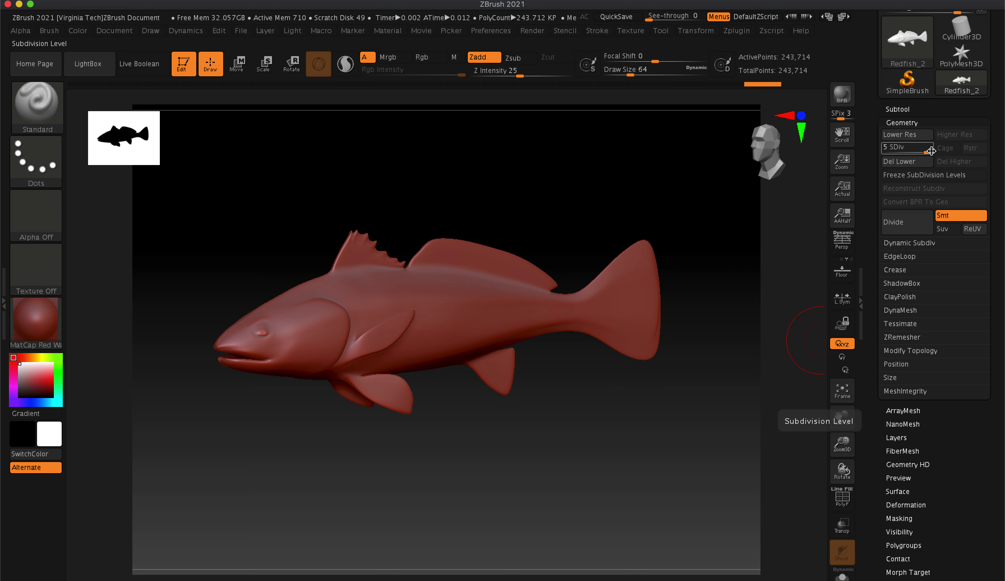
pyautogui.moveTo(924, 151)
pyautogui.mouseDown()
pyautogui.moveTo(889, 156)
pyautogui.moveTo(926, 155)
pyautogui.mouseUp()
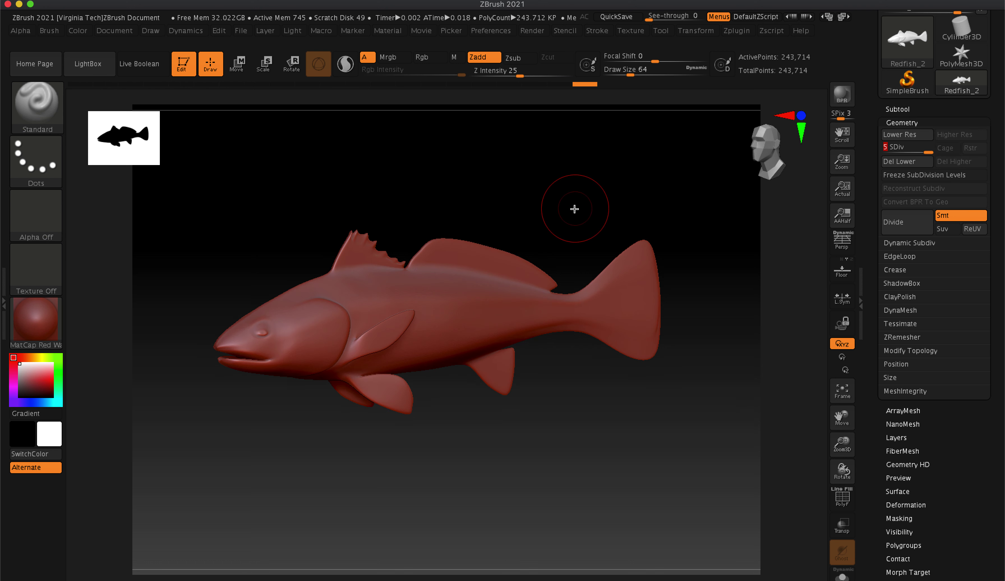
pyautogui.press('shift')
pyautogui.hotkey('shift', 'd')
pyautogui.hotkey('shift', 'd')
pyautogui.hotkey('shift', 'd')
pyautogui.hotkey('shift', 'd')
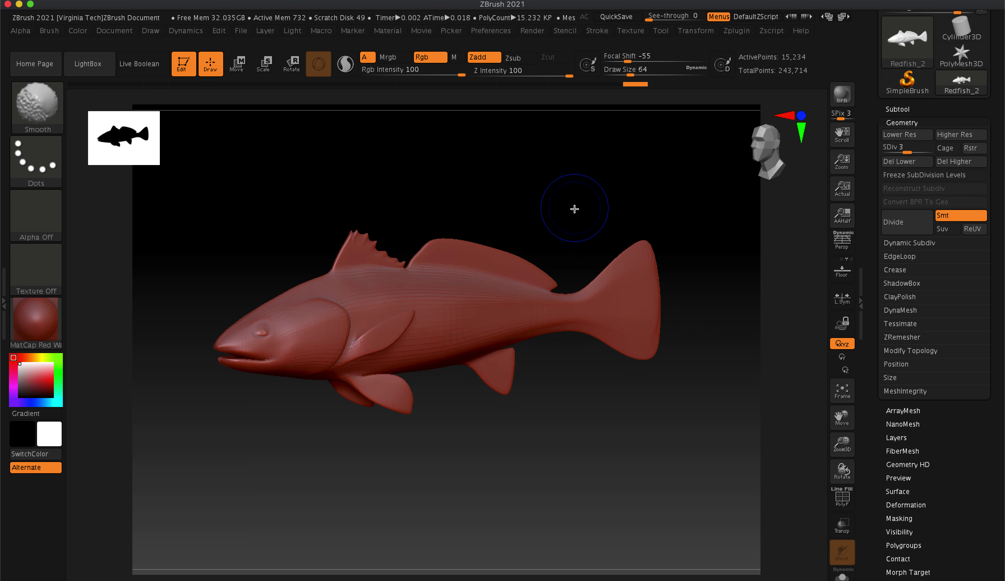
pyautogui.press('d')
pyautogui.press('d')
pyautogui.press('d')
pyautogui.press('d')
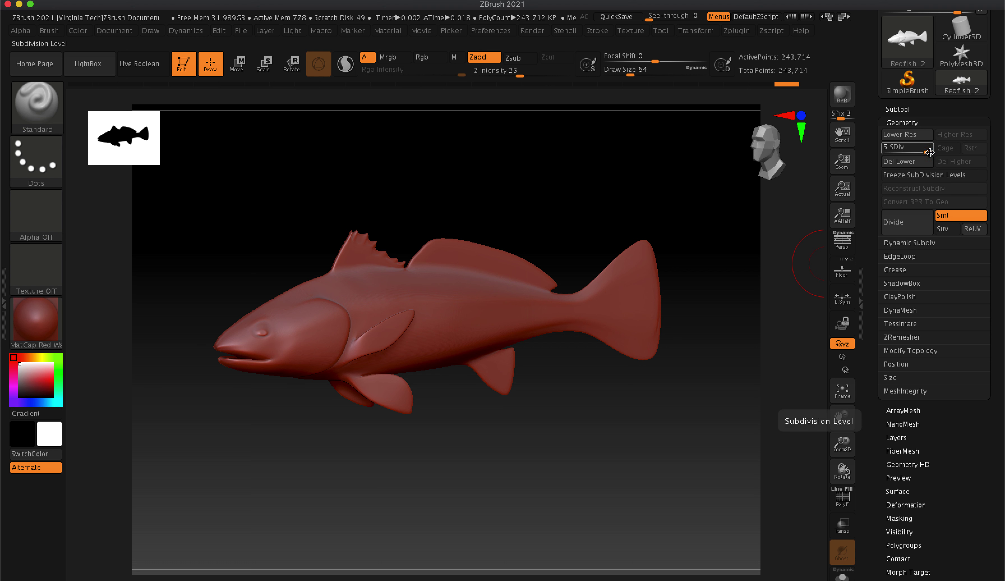
pyautogui.moveTo(934, 154); pyautogui.dragTo(884, 154)
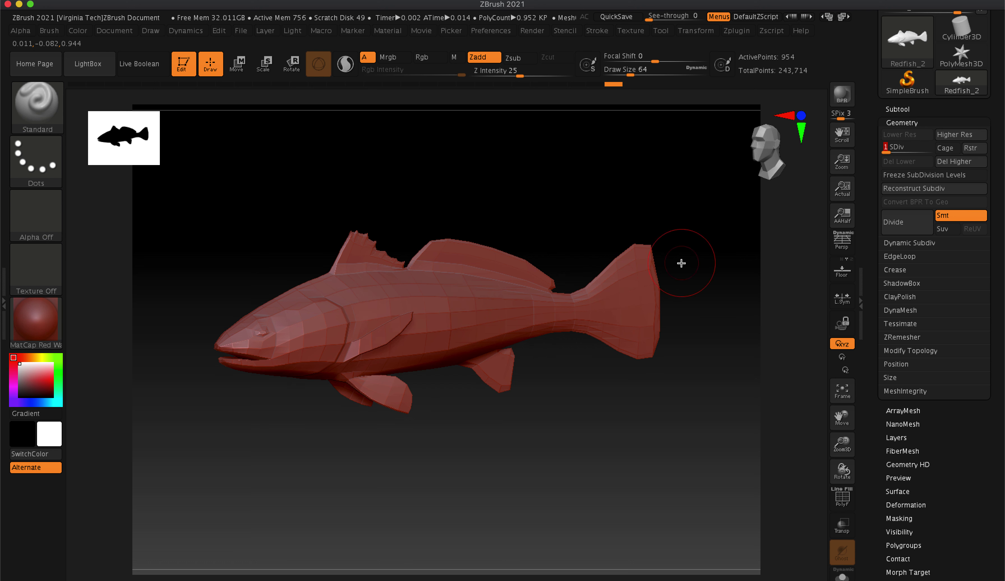
pyautogui.moveTo(885, 153); pyautogui.dragTo(944, 159)
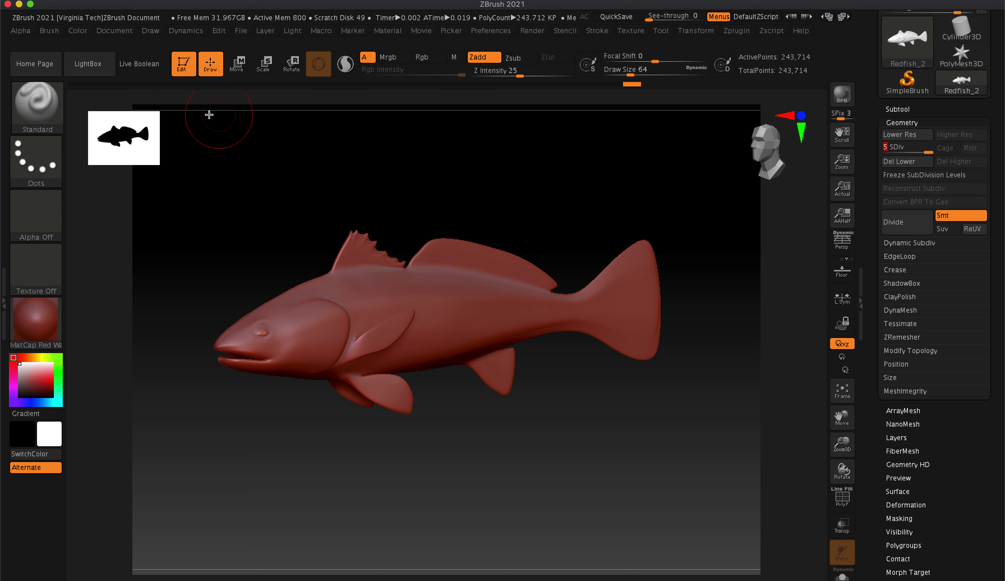
# Step: Select the Move brush from the brush palette
pyautogui.click(38, 104)
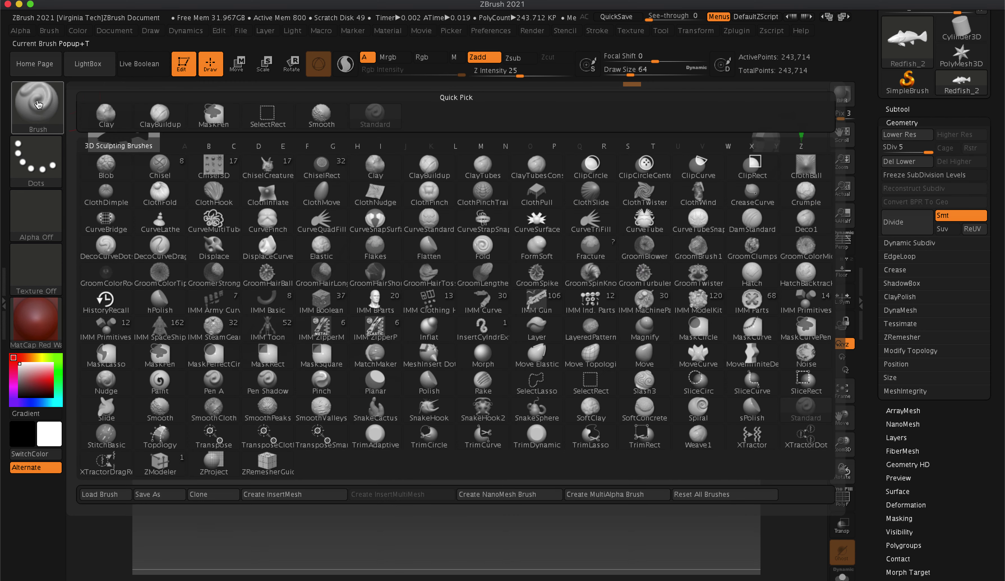
pyautogui.moveTo(106, 114)
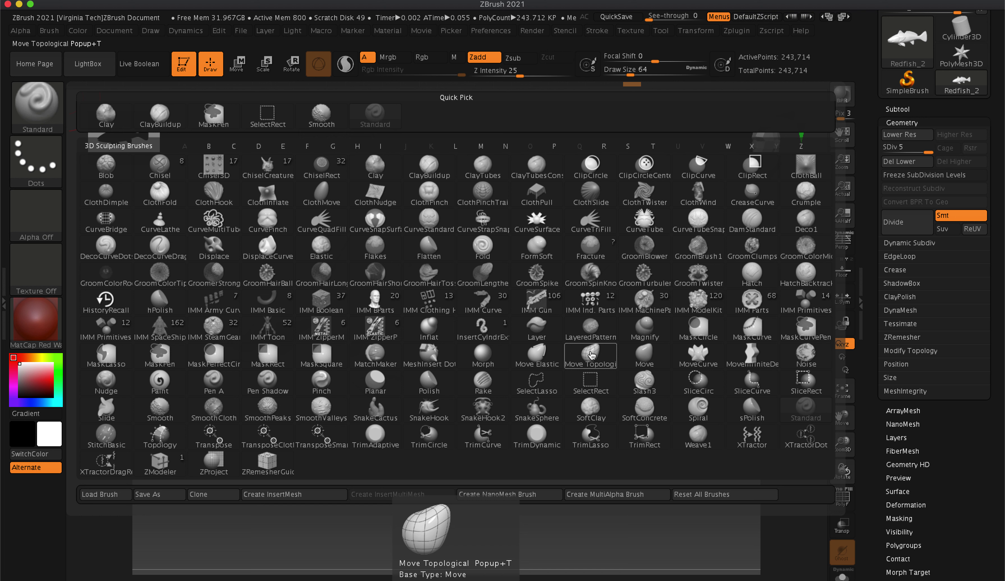
pyautogui.click(640, 356)
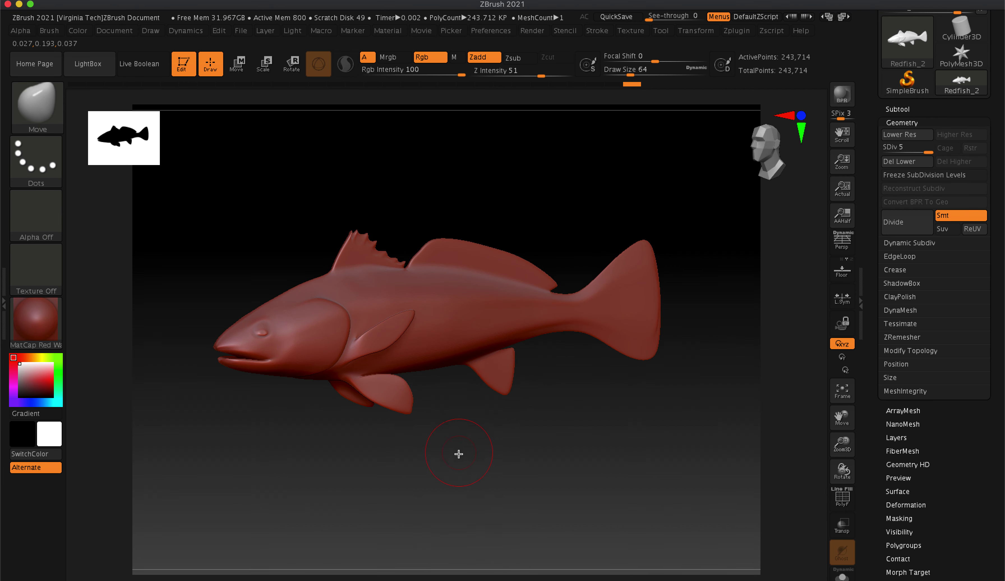
# Step: Frame the fish in a side view and raise Draw Size to 87
pyautogui.moveTo(457, 460)
pyautogui.mouseDown()
pyautogui.moveTo(489, 469)
pyautogui.moveTo(516, 497)
pyautogui.moveTo(493, 478)
pyautogui.mouseUp()
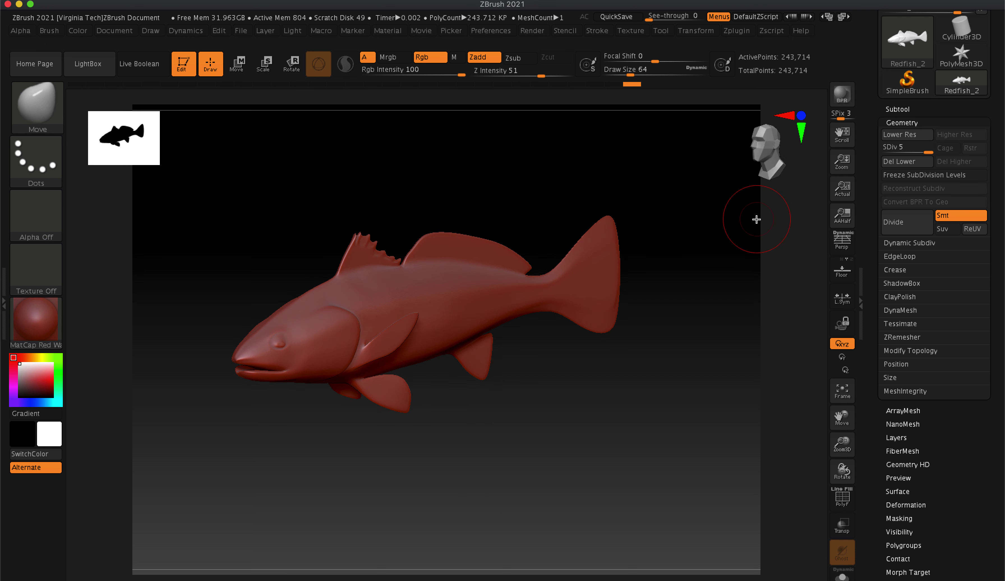
pyautogui.scroll(5, 885, 319)
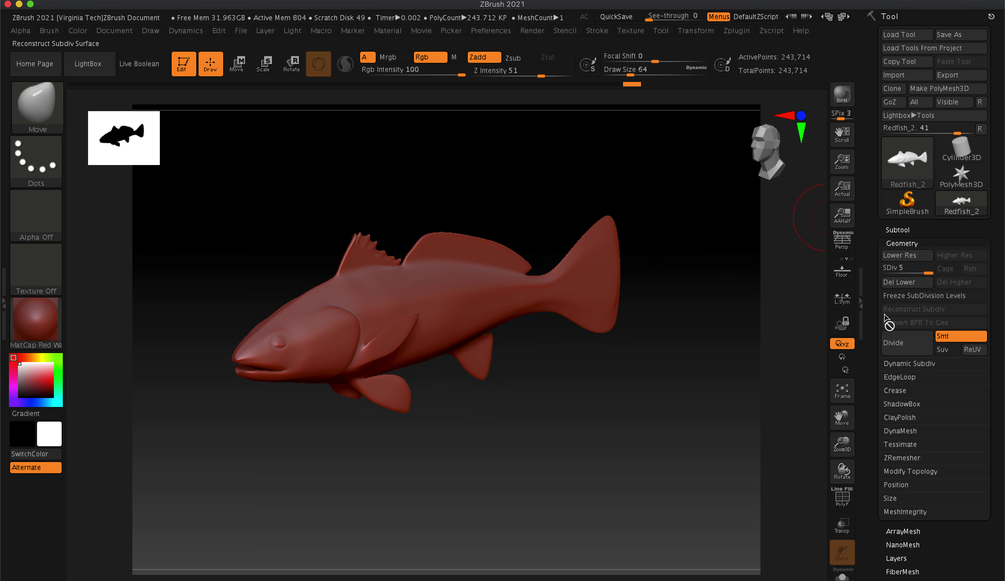
pyautogui.click(842, 390)
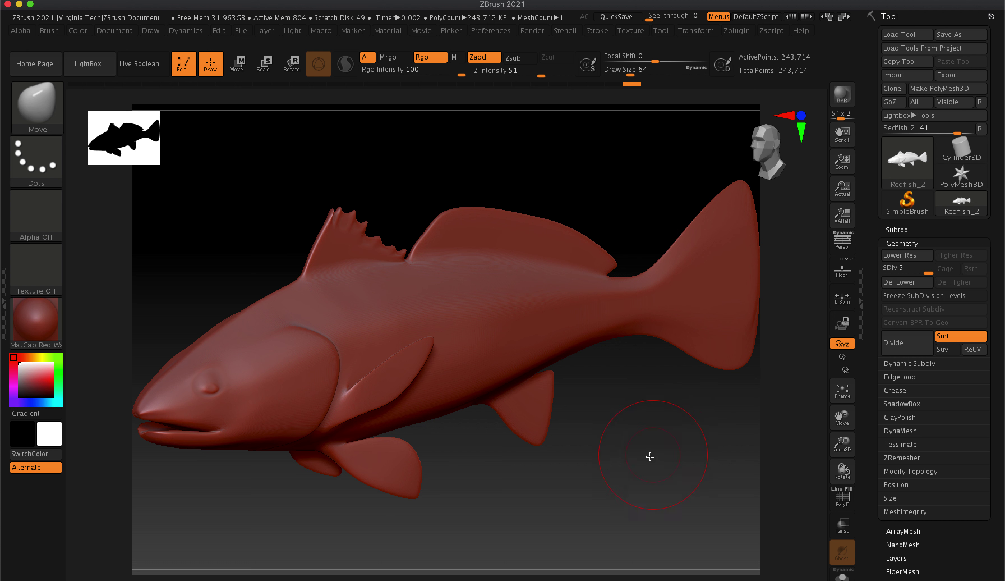
pyautogui.moveTo(650, 456)
pyautogui.mouseDown()
pyautogui.moveTo(658, 473)
pyautogui.moveTo(642, 453)
pyautogui.mouseUp()
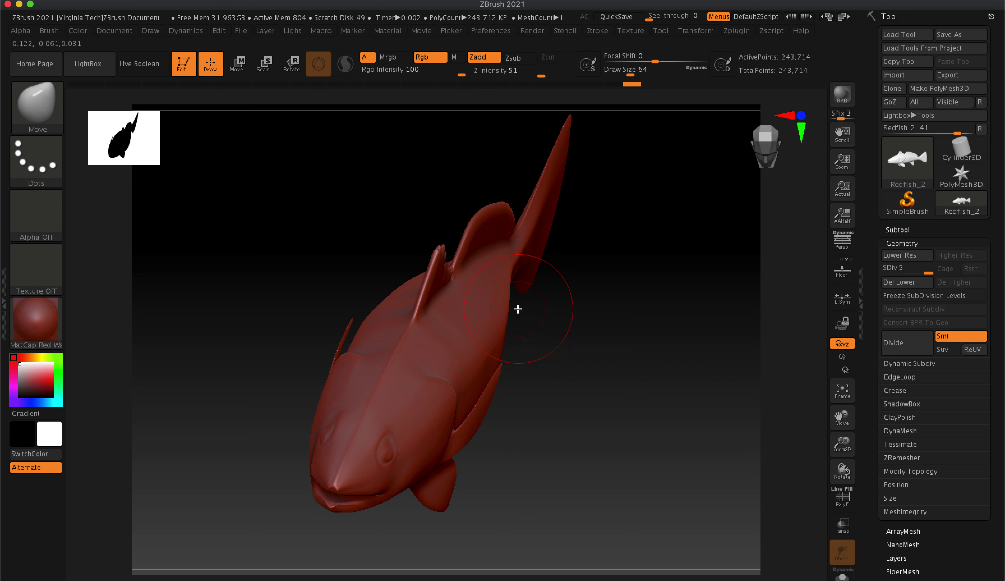
pyautogui.moveTo(518, 310); pyautogui.dragTo(648, 320)
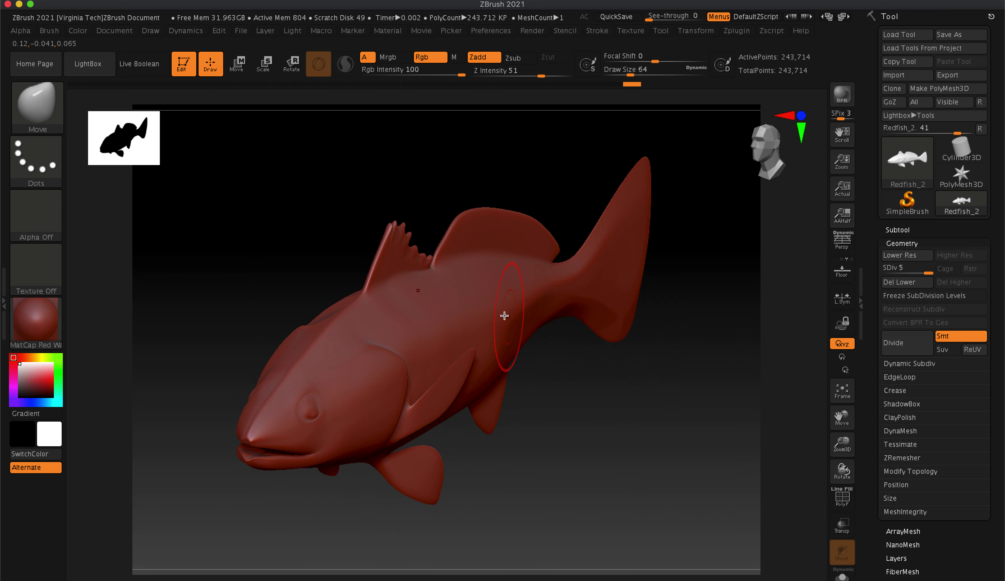
pyautogui.moveTo(631, 72); pyautogui.dragTo(635, 73)
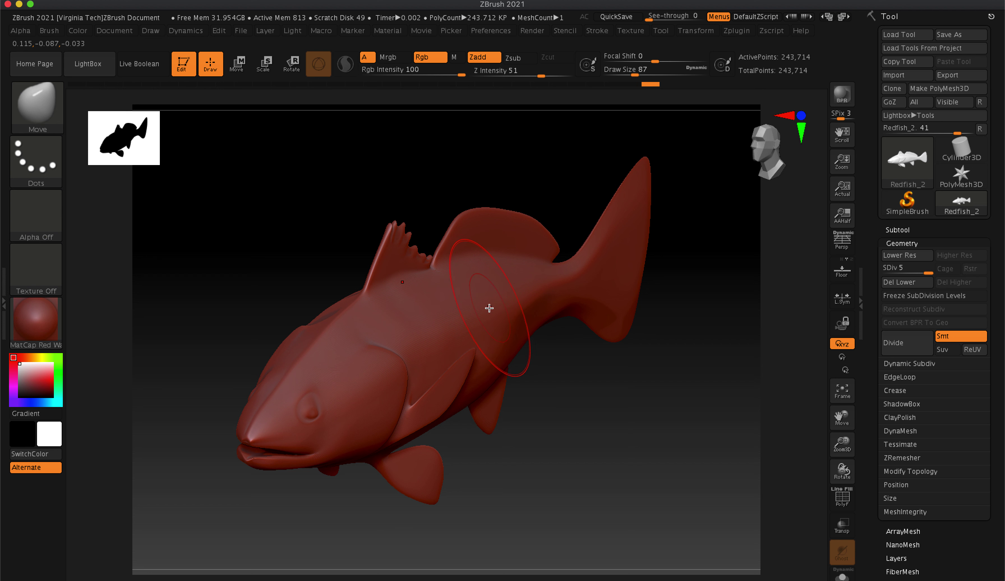
# Step: Push the tail base with the Move brush, then undo the reshaping
pyautogui.moveTo(551, 297)
pyautogui.mouseDown()
pyautogui.moveTo(604, 303)
pyautogui.moveTo(536, 314)
pyautogui.moveTo(613, 301)
pyautogui.mouseUp()
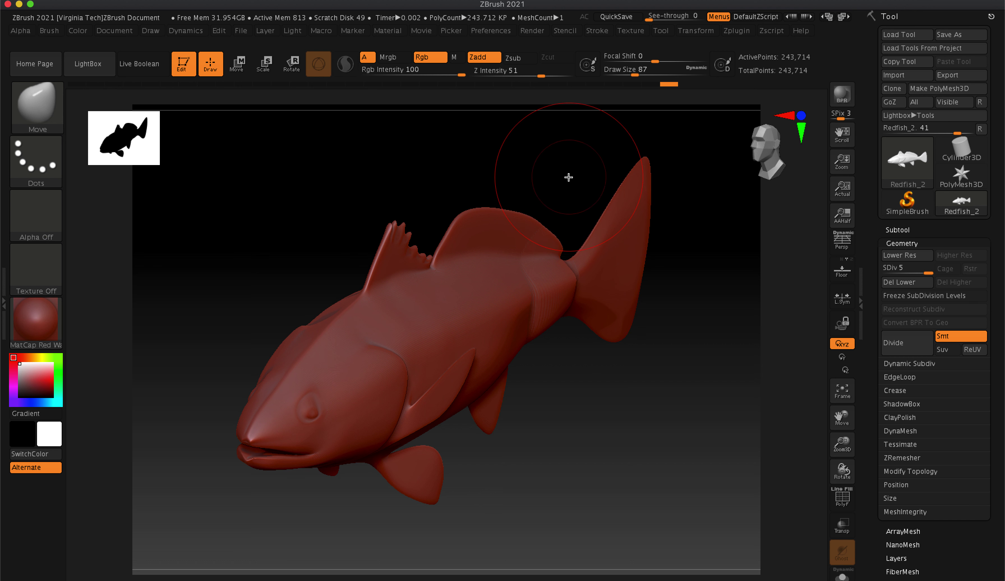
pyautogui.press('ctrl')
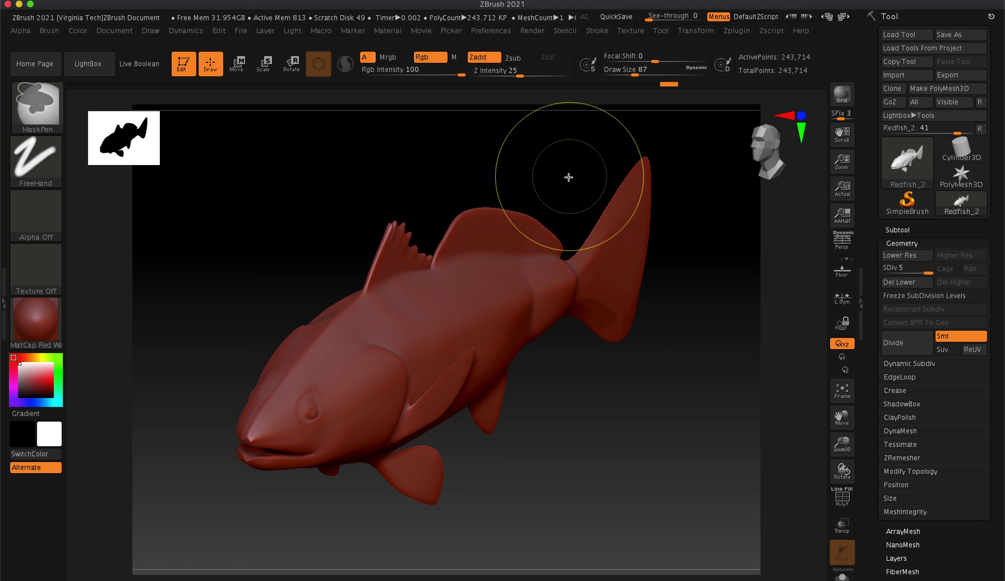
pyautogui.hotkey('ctrl', 'z')
pyautogui.hotkey('ctrl', 'z')
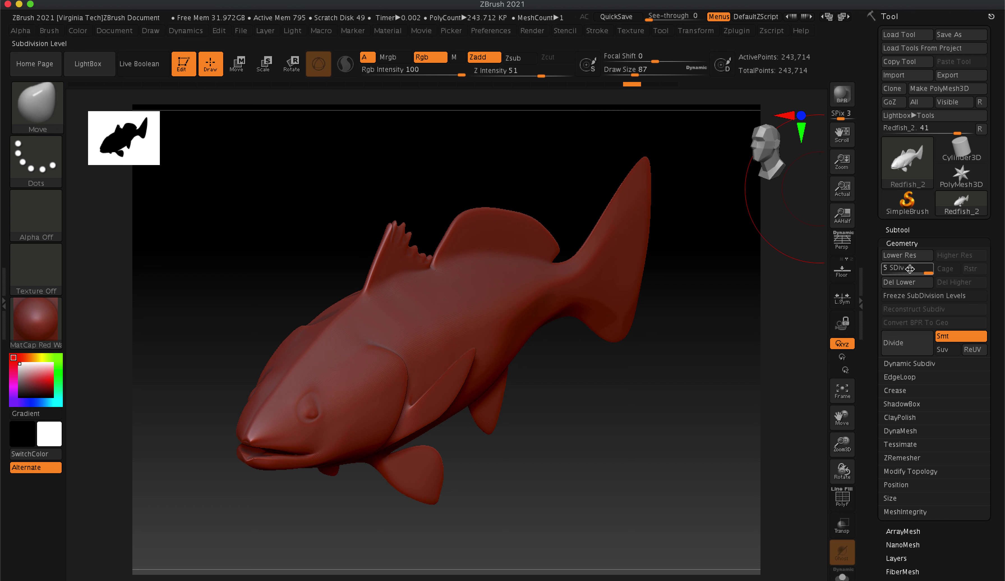
# Step: Drop to SDiv 1 and Move-brush the pelvic and dorsal fin tips, undoing the dorsal edit
pyautogui.moveTo(922, 271); pyautogui.dragTo(873, 270)
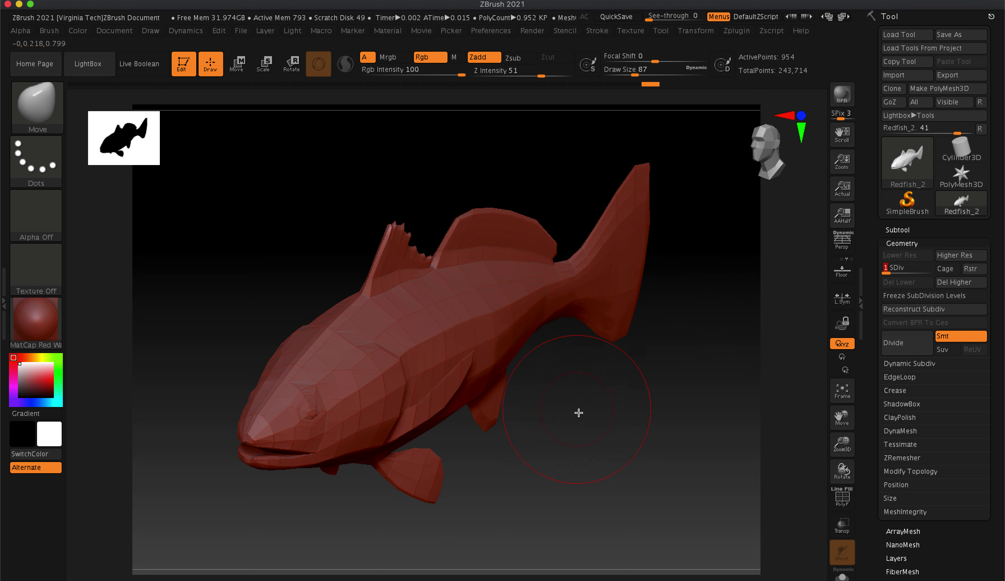
pyautogui.moveTo(644, 468); pyautogui.dragTo(597, 435)
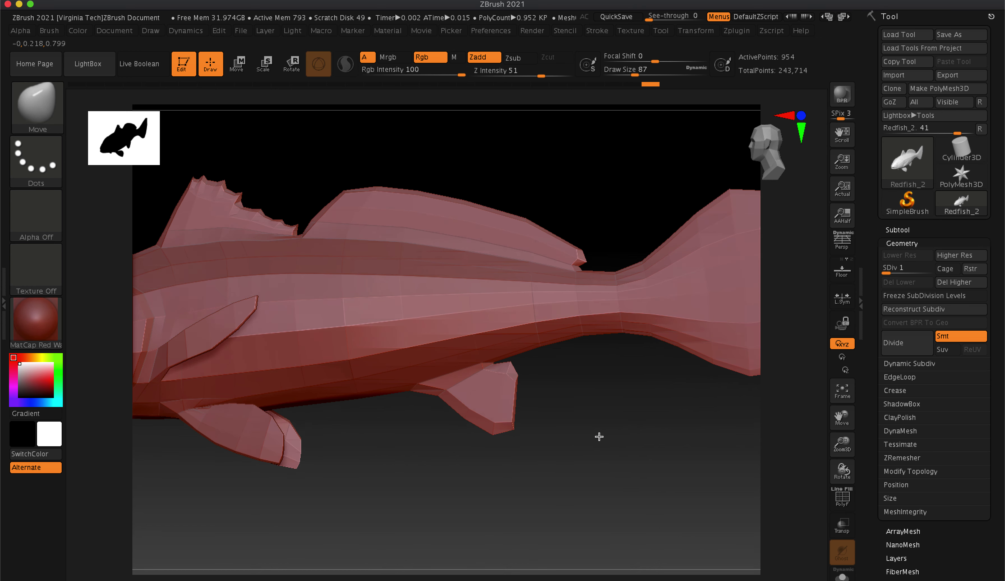
pyautogui.moveTo(508, 415); pyautogui.dragTo(514, 420)
pyautogui.moveTo(581, 248)
pyautogui.mouseDown()
pyautogui.moveTo(583, 235)
pyautogui.moveTo(565, 255)
pyautogui.mouseUp()
pyautogui.hotkey('ctrl', 'z')
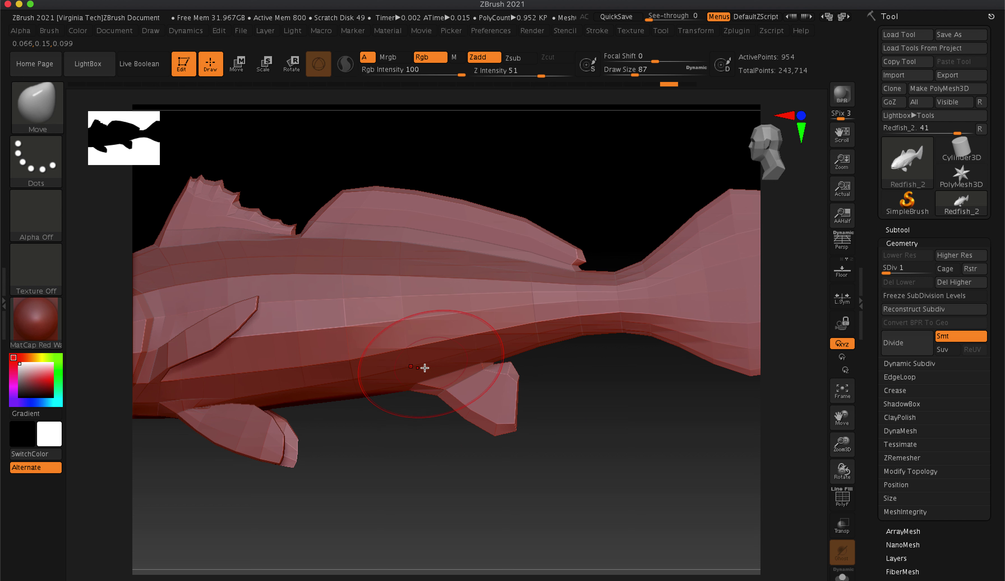
# Step: Reorient the fish to a side view and undo two more fin edits
pyautogui.moveTo(400, 464)
pyautogui.mouseDown()
pyautogui.moveTo(401, 487)
pyautogui.moveTo(469, 458)
pyautogui.moveTo(435, 476)
pyautogui.moveTo(437, 419)
pyautogui.moveTo(457, 404)
pyautogui.moveTo(439, 411)
pyautogui.moveTo(446, 419)
pyautogui.moveTo(422, 421)
pyautogui.mouseUp()
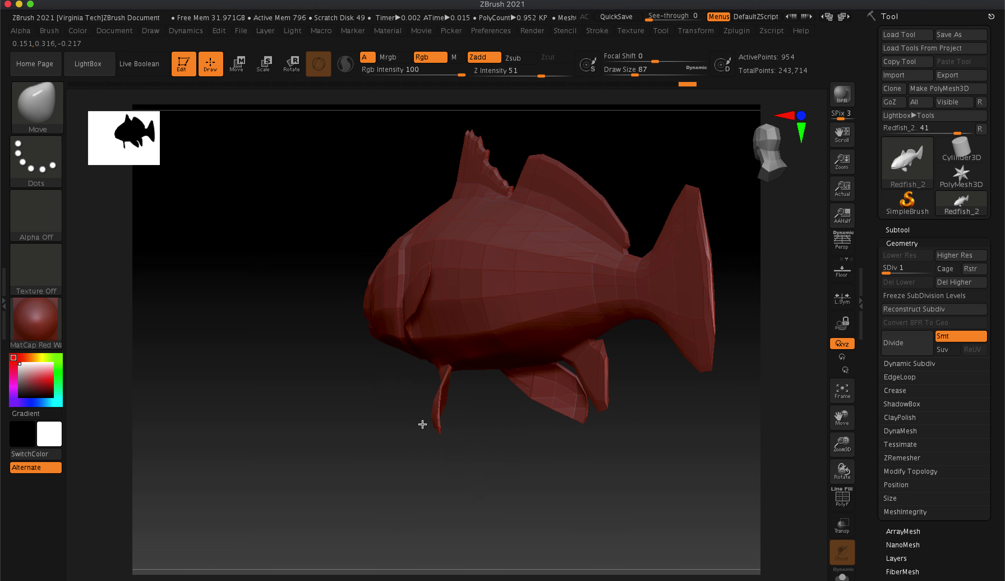
pyautogui.moveTo(498, 492)
pyautogui.keyDown('alt'); pyautogui.mouseDown()
pyautogui.moveTo(589, 489)
pyautogui.moveTo(511, 487)
pyautogui.moveTo(537, 489)
pyautogui.mouseUp(); pyautogui.keyUp('alt')
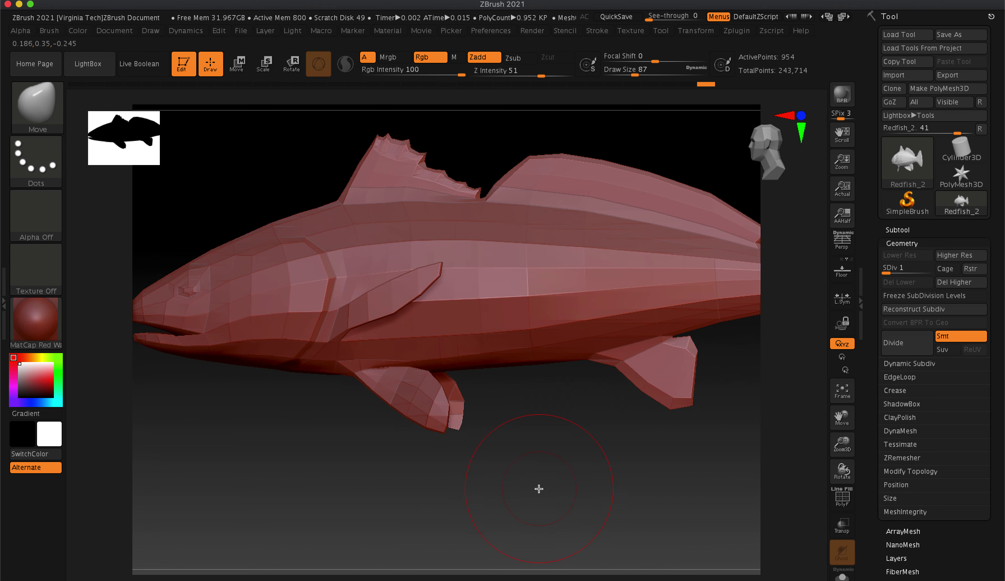
pyautogui.hotkey('ctrl', 'z')
pyautogui.hotkey('ctrl', 'z')
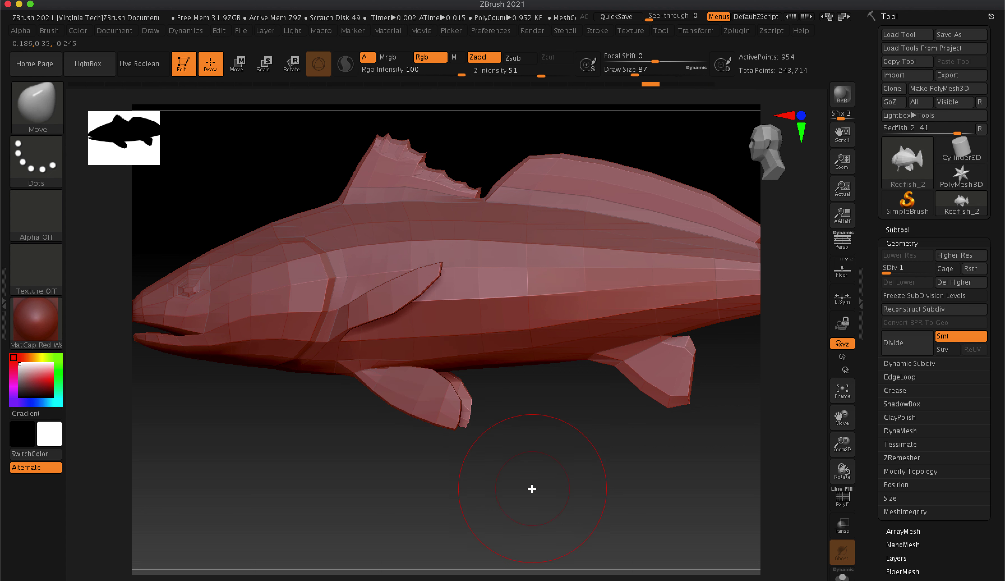
pyautogui.hotkey('ctrl', 'z')
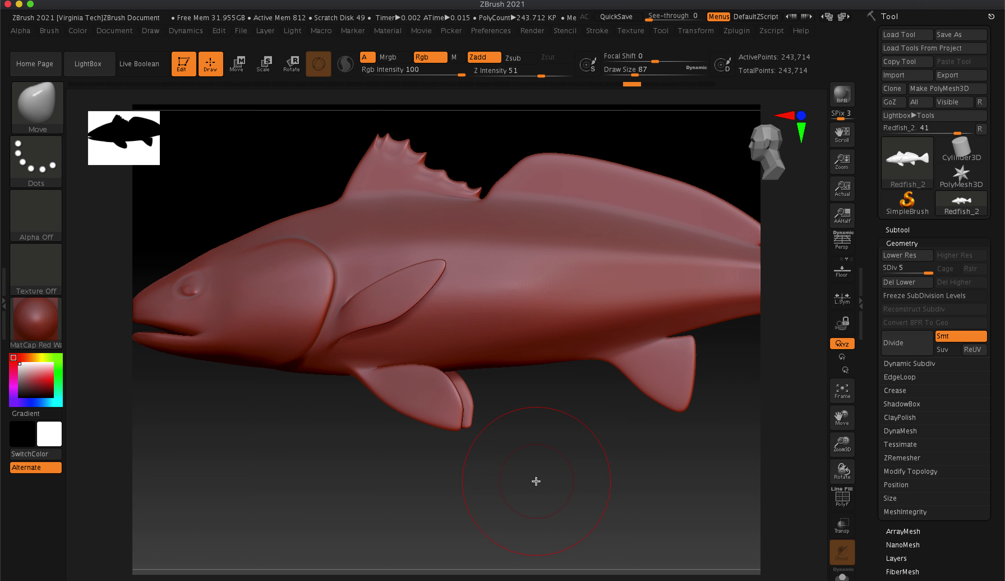
# Step: Switch to the Standard brush at size 20 and sculpt test strokes near the pectoral fin and gill cover
pyautogui.click(42, 115)
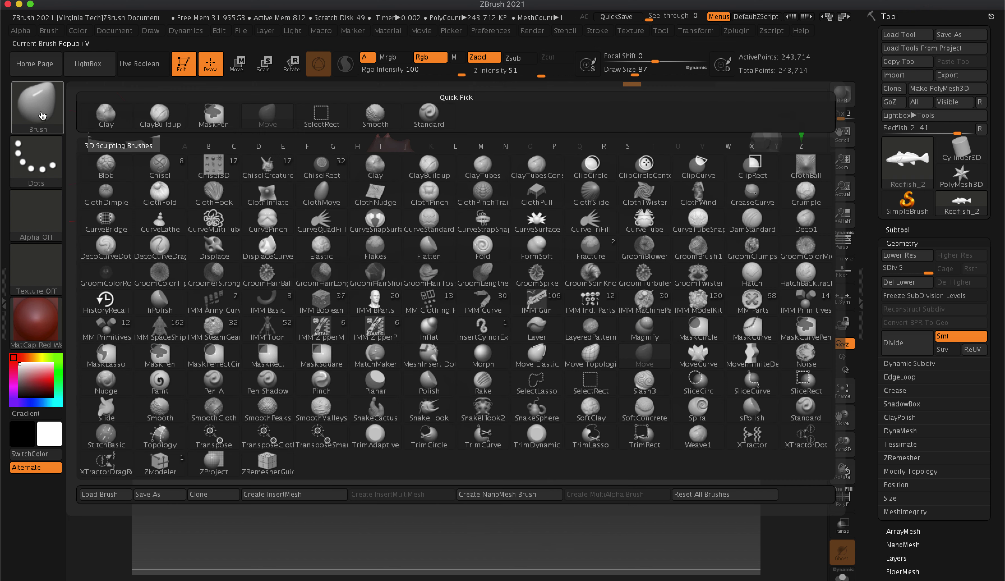
pyautogui.click(422, 122)
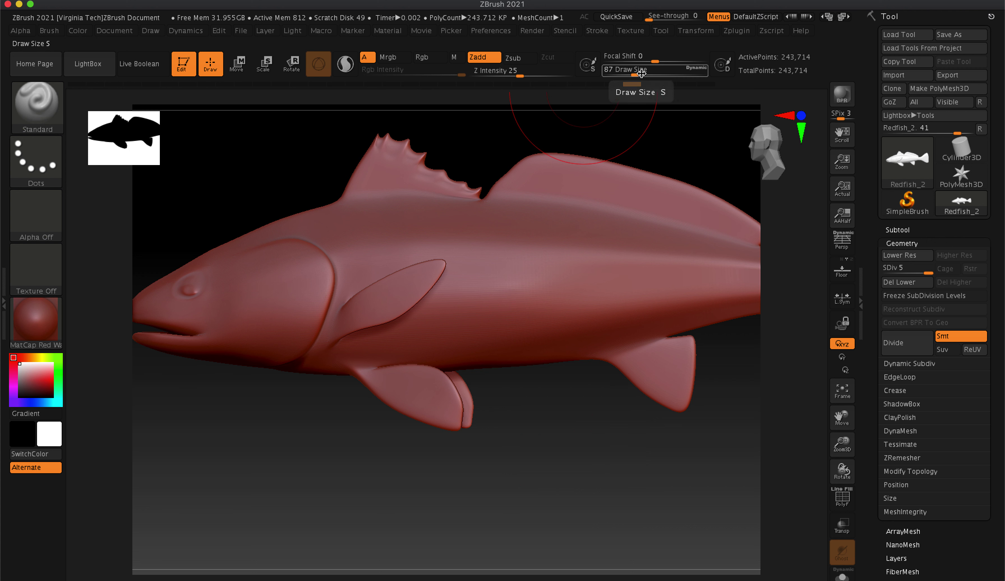
pyautogui.moveTo(641, 72); pyautogui.dragTo(625, 72)
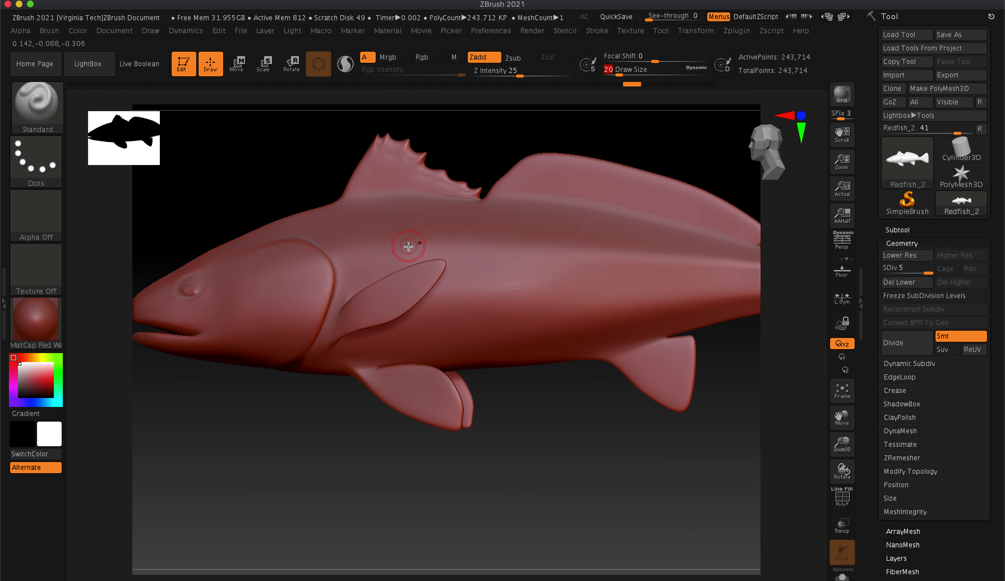
pyautogui.moveTo(514, 426); pyautogui.dragTo(560, 440)
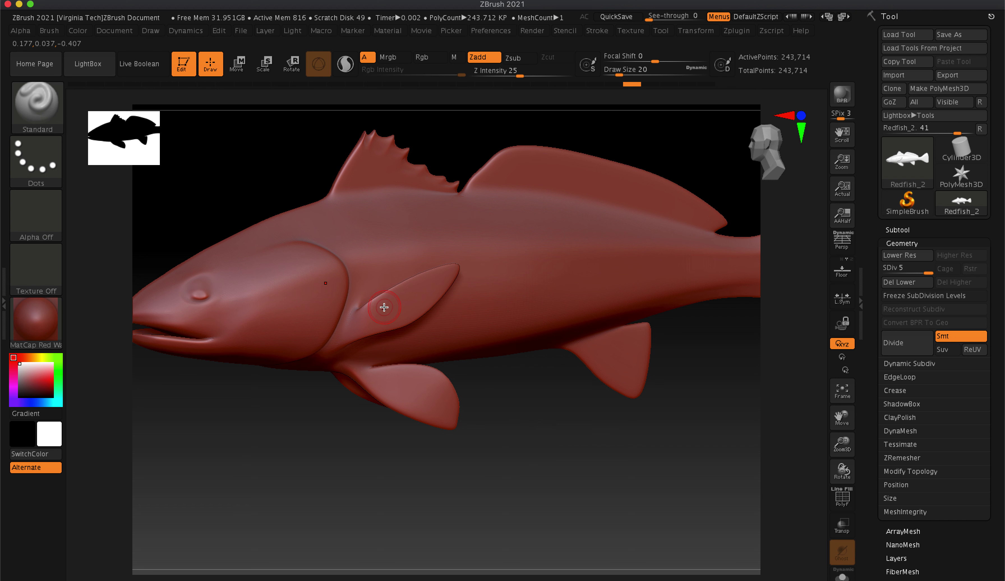
pyautogui.moveTo(458, 469); pyautogui.dragTo(534, 433)
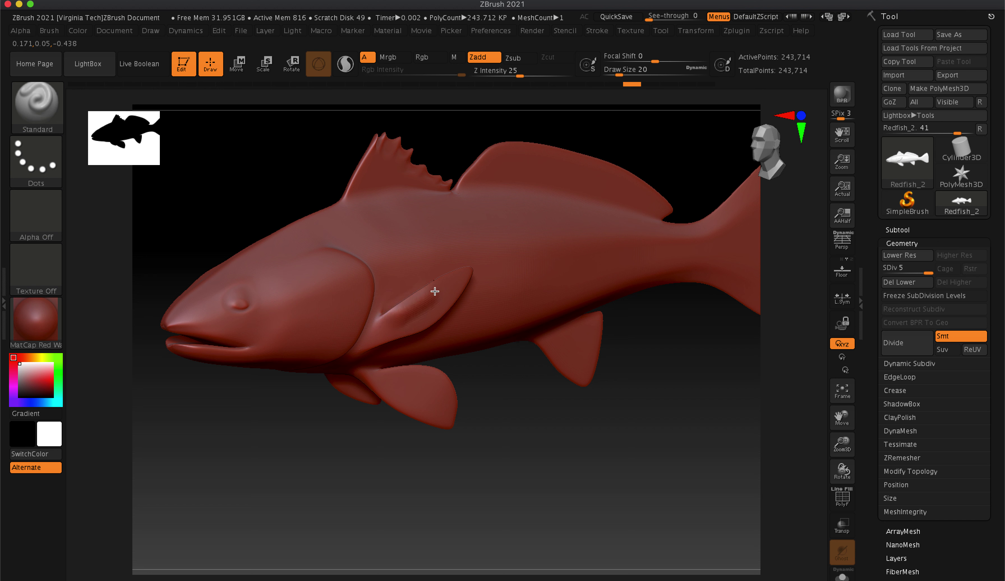
pyautogui.moveTo(430, 293); pyautogui.dragTo(439, 286)
pyautogui.moveTo(352, 254)
pyautogui.mouseDown()
pyautogui.moveTo(312, 271)
pyautogui.moveTo(330, 336)
pyautogui.moveTo(286, 357)
pyautogui.mouseUp()
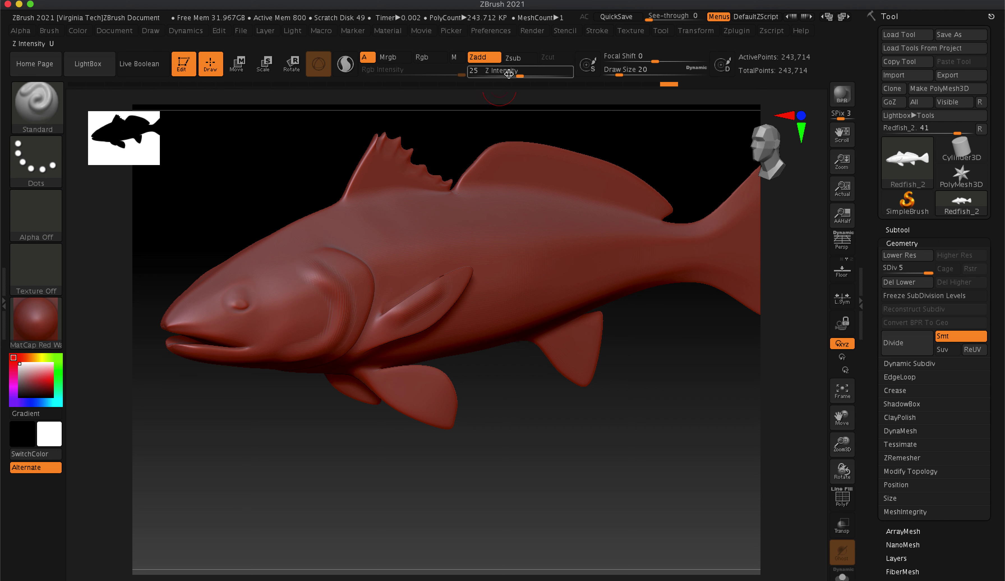
# Step: Set Draw Size to 5 and carve a short thin test line along the flank
pyautogui.click(613, 71)
pyautogui.write('5')
pyautogui.press('Return')
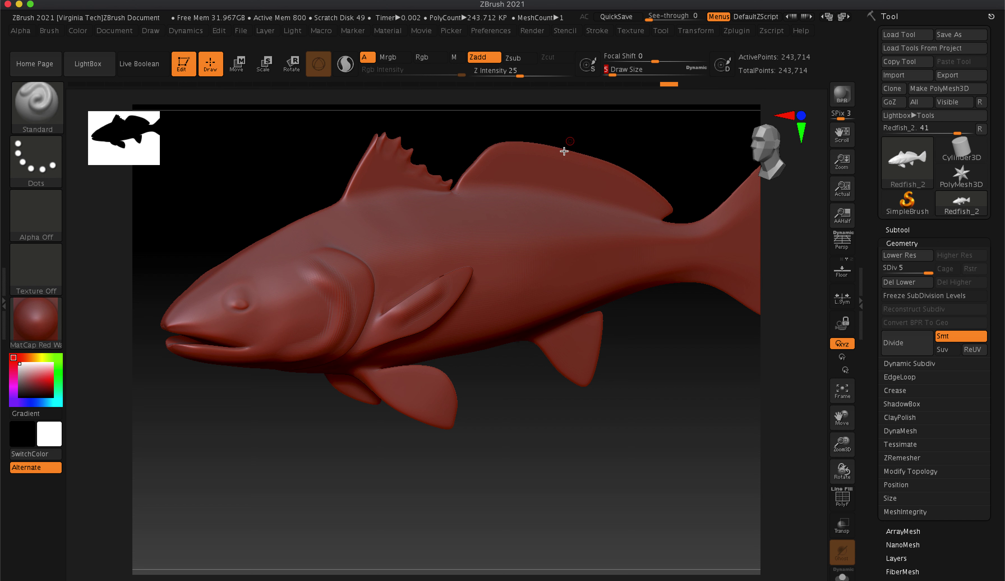
pyautogui.moveTo(387, 241)
pyautogui.mouseDown()
pyautogui.moveTo(515, 253)
pyautogui.moveTo(529, 285)
pyautogui.moveTo(590, 262)
pyautogui.mouseUp()
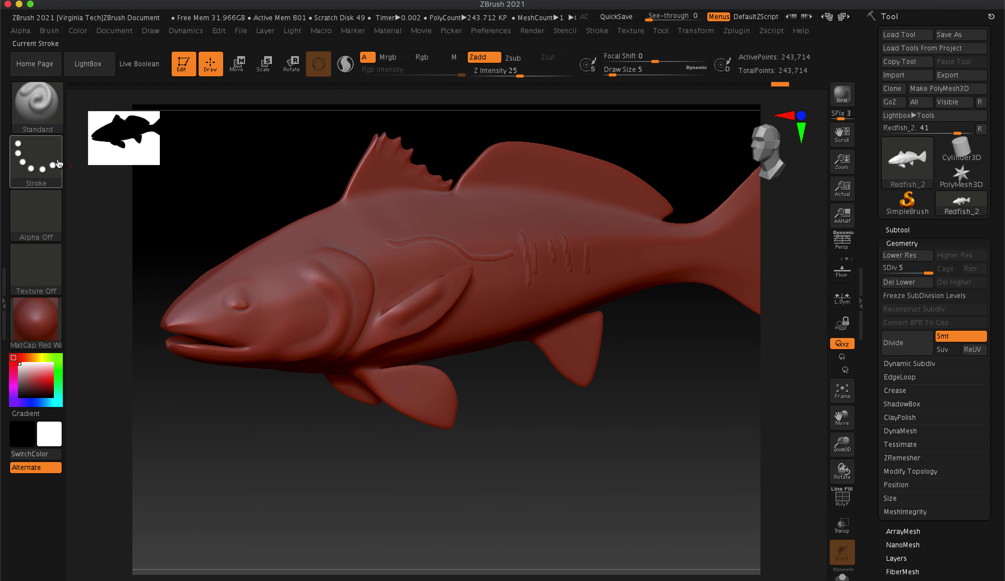
pyautogui.click(30, 119)
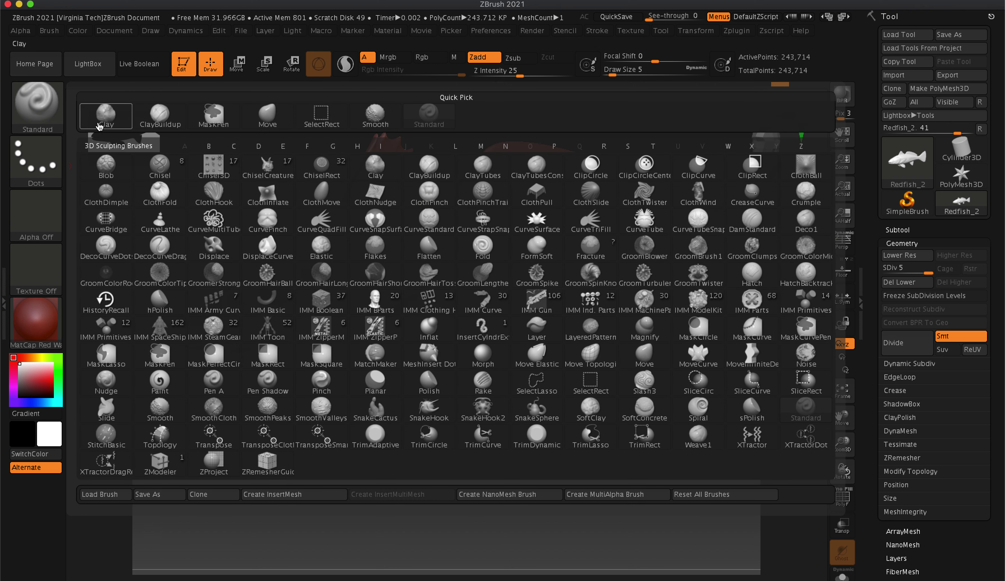
# Step: Build up lumpy ClayBuildup clay over the gill area behind the eye at Draw Size 16, then 25
pyautogui.click(162, 118)
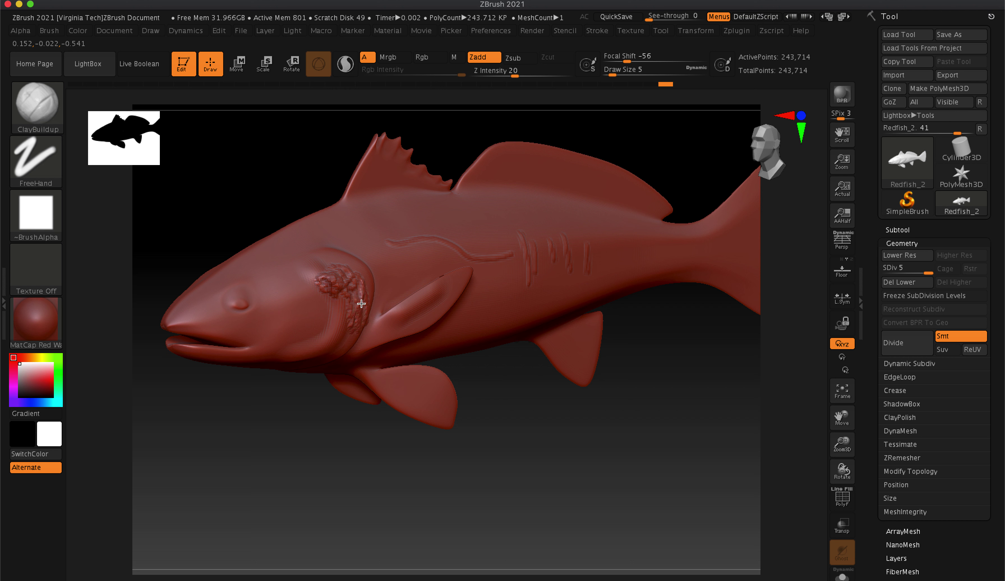
pyautogui.moveTo(361, 304)
pyautogui.mouseDown()
pyautogui.moveTo(342, 292)
pyautogui.moveTo(355, 285)
pyautogui.moveTo(355, 315)
pyautogui.mouseUp()
pyautogui.click(618, 74)
pyautogui.write('16')
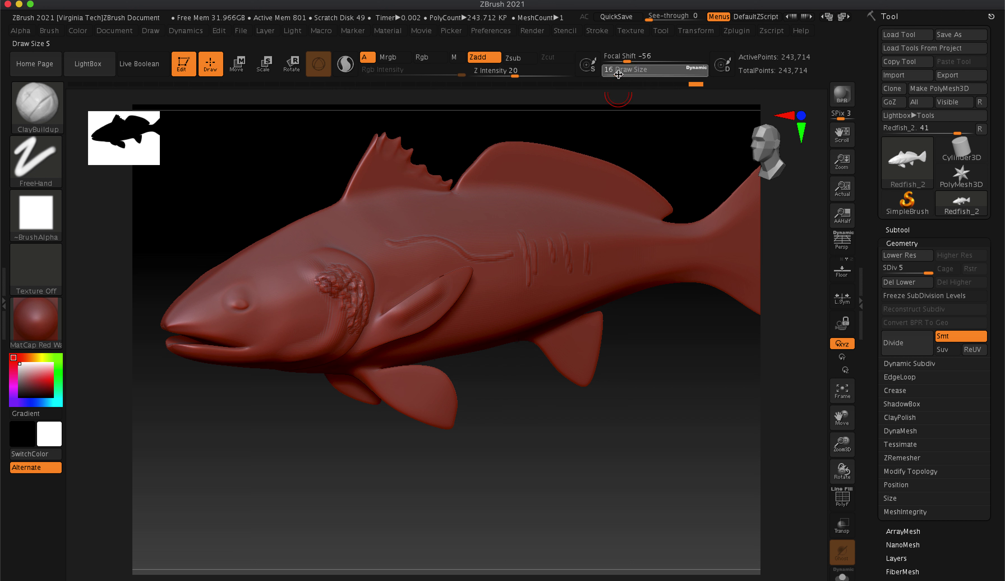
pyautogui.press('Return')
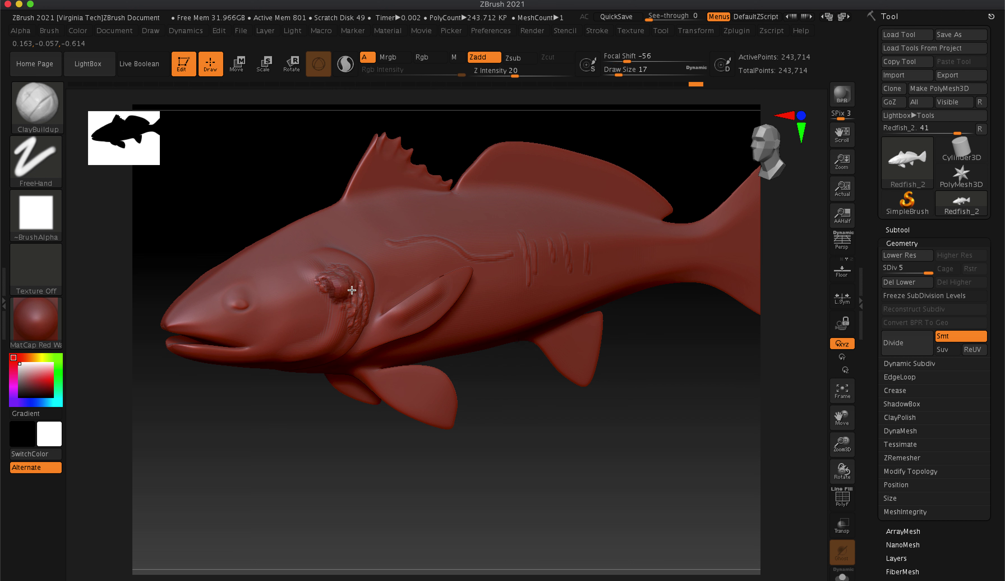
pyautogui.moveTo(352, 290)
pyautogui.mouseDown()
pyautogui.moveTo(353, 310)
pyautogui.moveTo(351, 272)
pyautogui.moveTo(360, 291)
pyautogui.moveTo(338, 263)
pyautogui.mouseUp()
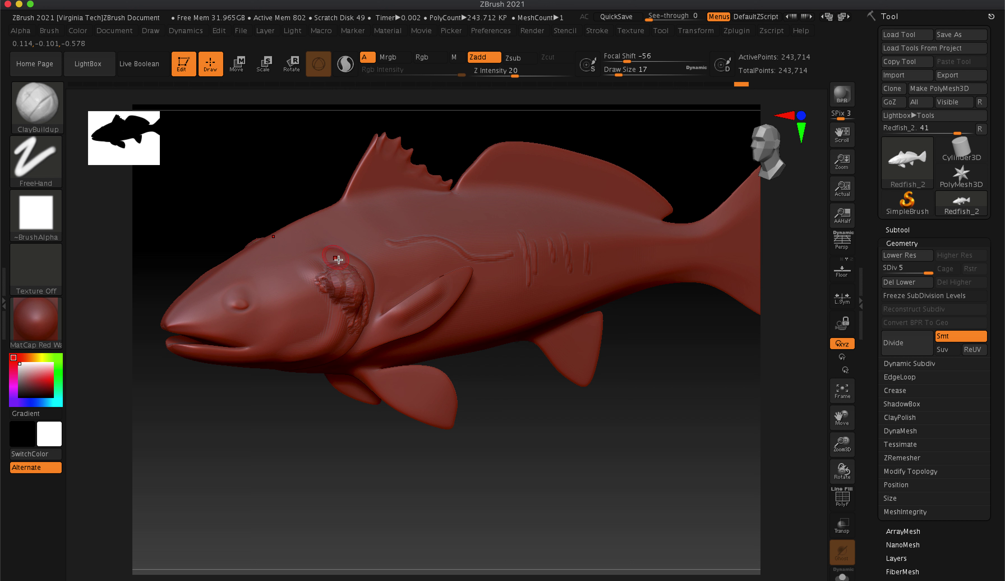
pyautogui.click(629, 75)
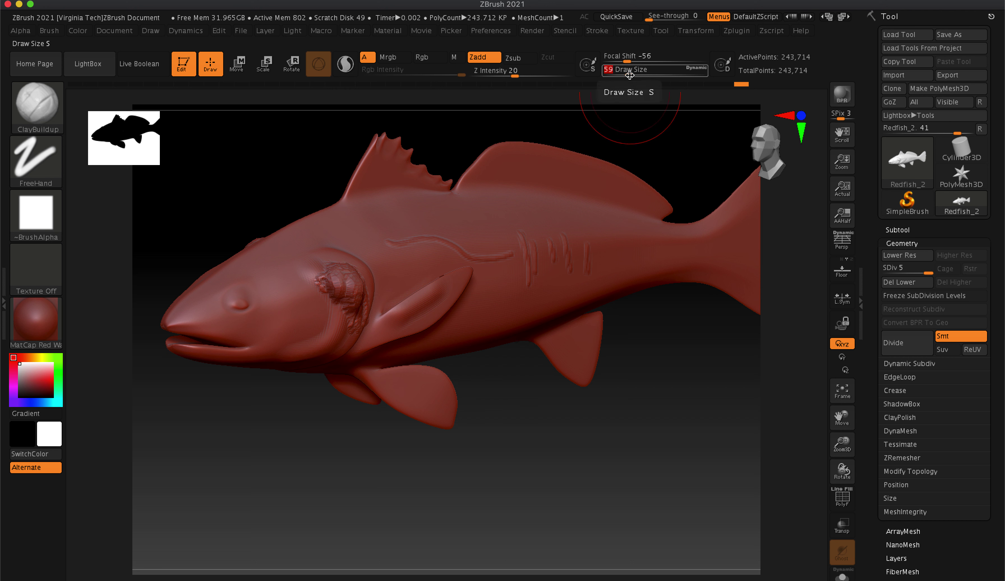
pyautogui.write('25')
pyautogui.press('Return')
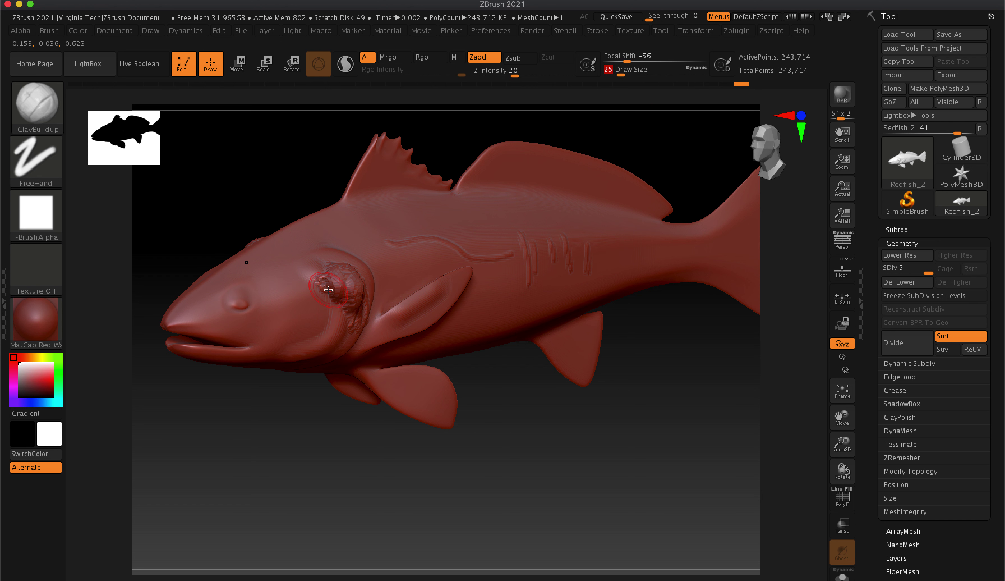
pyautogui.press('shift')
pyautogui.press('shift')
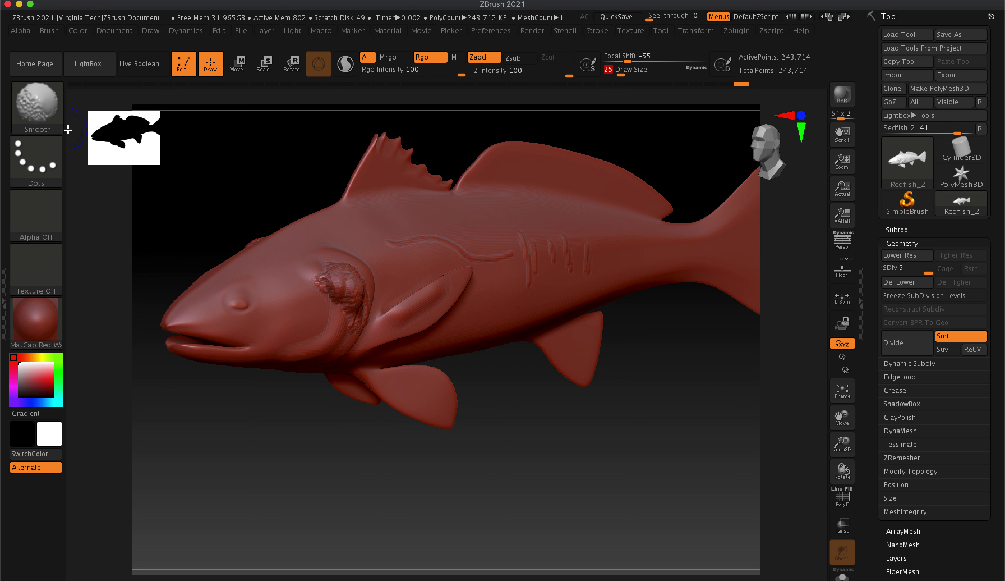
# Step: Smooth away the gill lumps, the vertical and horizontal flank scratches and the pectoral fin
pyautogui.moveTo(362, 310)
pyautogui.keyDown('shift'); pyautogui.mouseDown()
pyautogui.moveTo(336, 280)
pyautogui.moveTo(364, 306)
pyautogui.moveTo(346, 265)
pyautogui.moveTo(375, 300)
pyautogui.moveTo(318, 279)
pyautogui.mouseUp(); pyautogui.keyUp('shift')
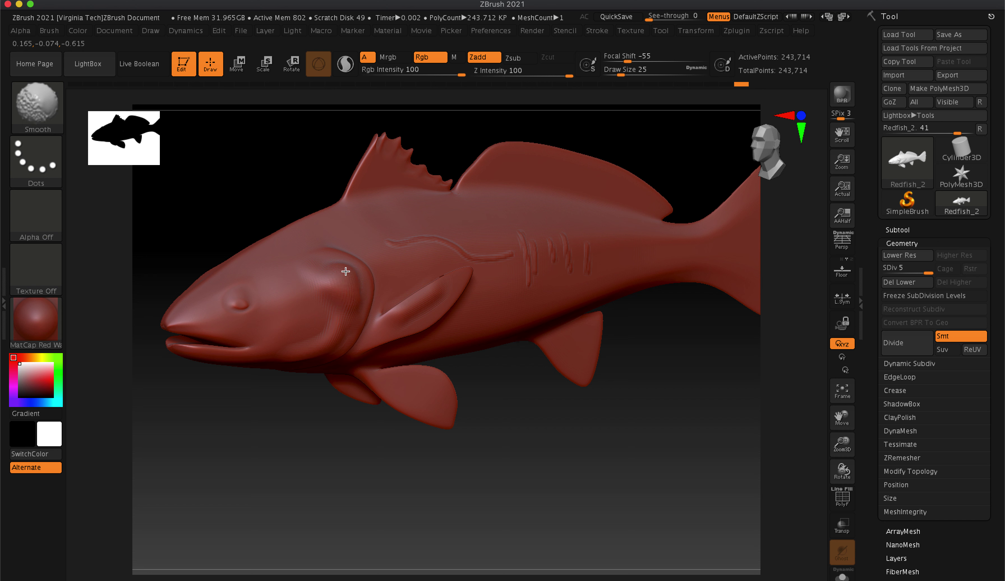
pyautogui.moveTo(619, 460); pyautogui.dragTo(597, 449)
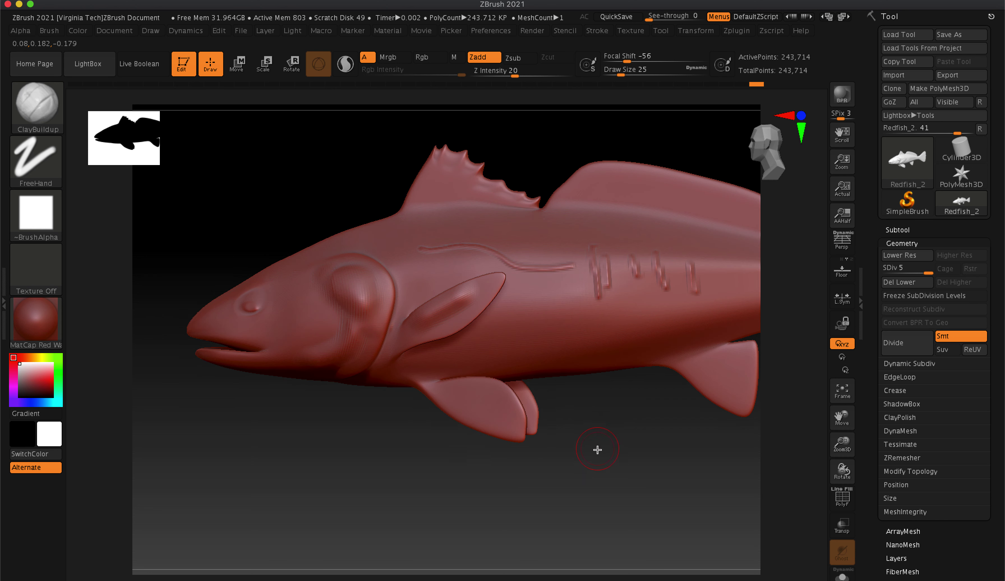
pyautogui.moveTo(590, 267)
pyautogui.keyDown('shift'); pyautogui.mouseDown()
pyautogui.moveTo(603, 256)
pyautogui.moveTo(658, 283)
pyautogui.moveTo(692, 271)
pyautogui.mouseUp(); pyautogui.keyUp('shift')
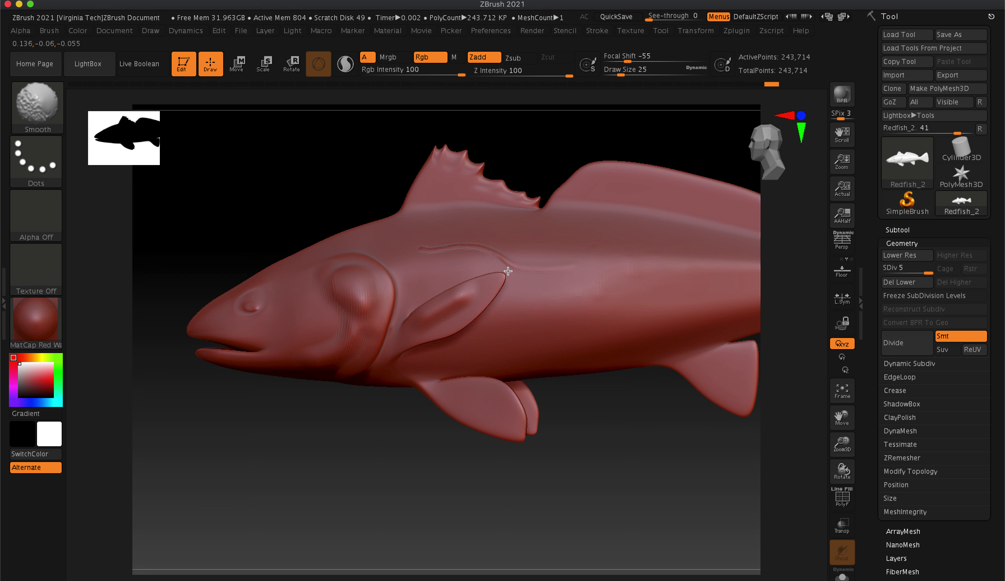
pyautogui.moveTo(437, 251)
pyautogui.keyDown('shift'); pyautogui.mouseDown()
pyautogui.moveTo(479, 298)
pyautogui.moveTo(422, 328)
pyautogui.moveTo(469, 296)
pyautogui.moveTo(442, 297)
pyautogui.moveTo(418, 313)
pyautogui.moveTo(460, 303)
pyautogui.mouseUp(); pyautogui.keyUp('shift')
pyautogui.moveTo(378, 300)
pyautogui.mouseDown()
pyautogui.moveTo(371, 325)
pyautogui.moveTo(363, 307)
pyautogui.moveTo(351, 343)
pyautogui.moveTo(359, 350)
pyautogui.moveTo(316, 373)
pyautogui.moveTo(333, 365)
pyautogui.mouseUp()
# Step: Build up clay along the upper and lower lips with ClayBuildup at Draw Size 20
pyautogui.moveTo(254, 347)
pyautogui.mouseDown()
pyautogui.moveTo(213, 337)
pyautogui.moveTo(272, 348)
pyautogui.moveTo(255, 351)
pyautogui.moveTo(264, 344)
pyautogui.mouseUp()
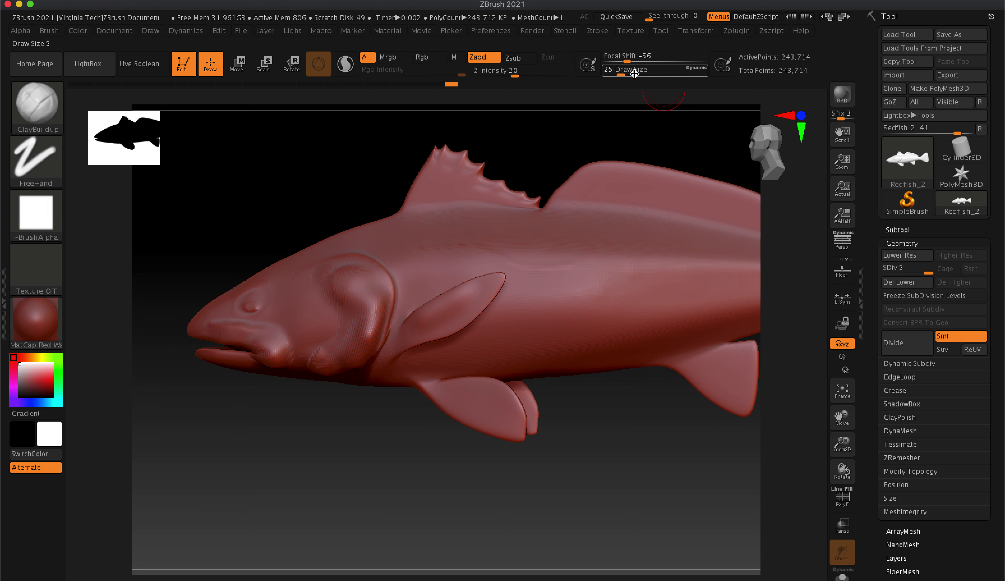
pyautogui.moveTo(621, 75); pyautogui.dragTo(619, 77)
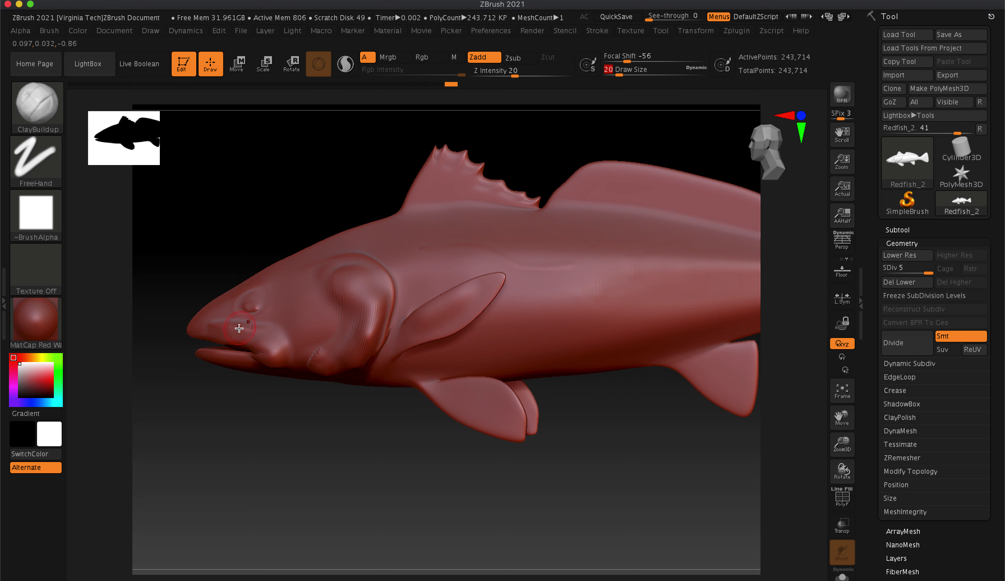
pyautogui.moveTo(198, 331)
pyautogui.mouseDown()
pyautogui.moveTo(257, 337)
pyautogui.moveTo(274, 350)
pyautogui.mouseUp()
pyautogui.press('shift')
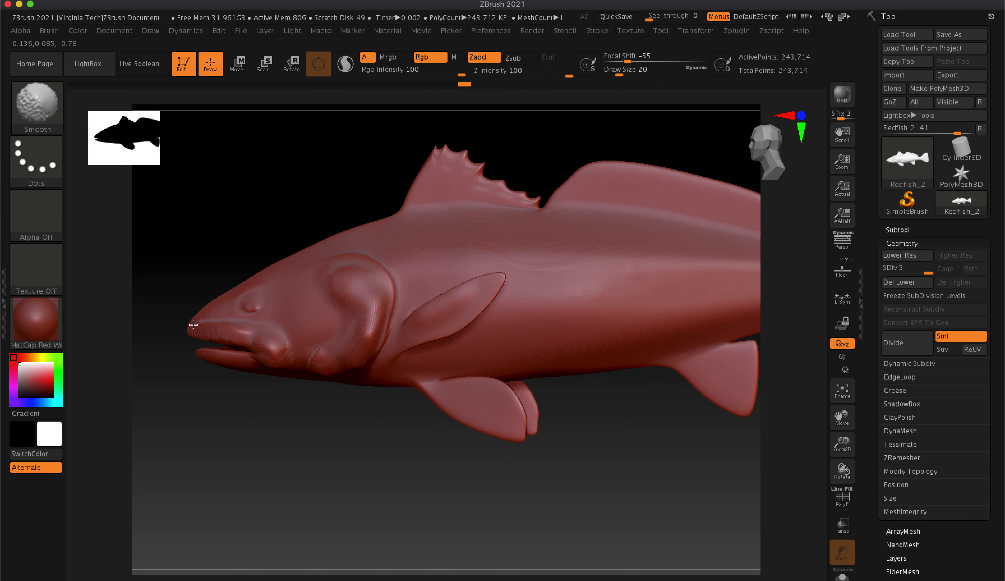
pyautogui.moveTo(326, 474); pyautogui.dragTo(354, 474)
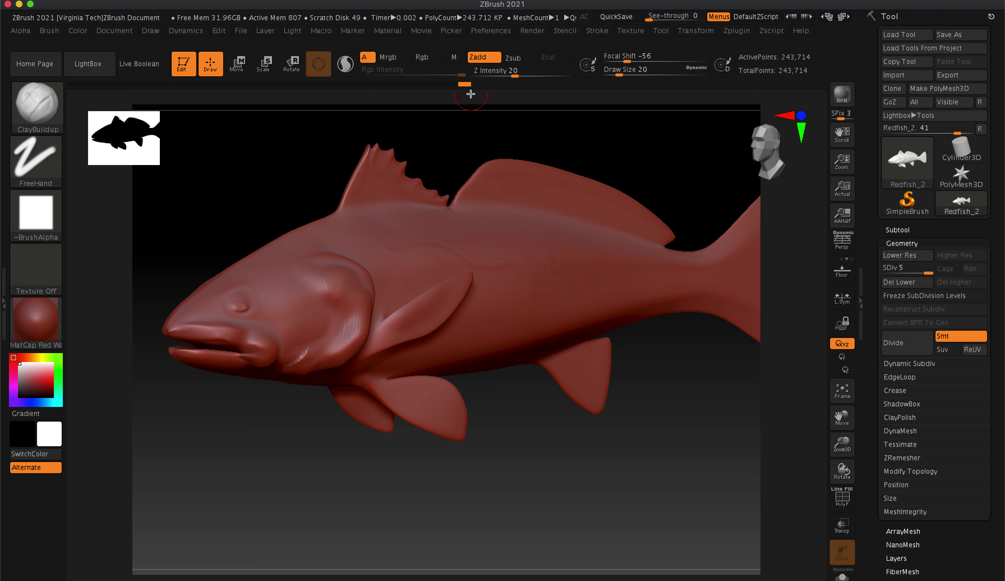
# Step: Revert the Redfish sculpt in Undo History to before the clay tests, then browse the Document menu
pyautogui.moveTo(465, 87)
pyautogui.moveTo(465, 87)
pyautogui.mouseDown()
pyautogui.moveTo(226, 88)
pyautogui.moveTo(292, 90)
pyautogui.moveTo(282, 95)
pyautogui.mouseUp()
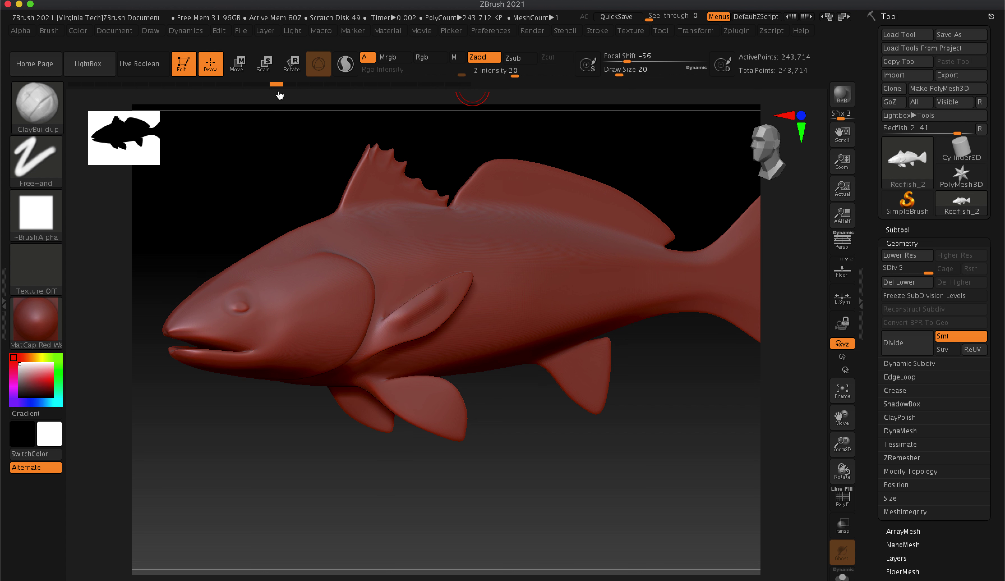
pyautogui.moveTo(256, 88)
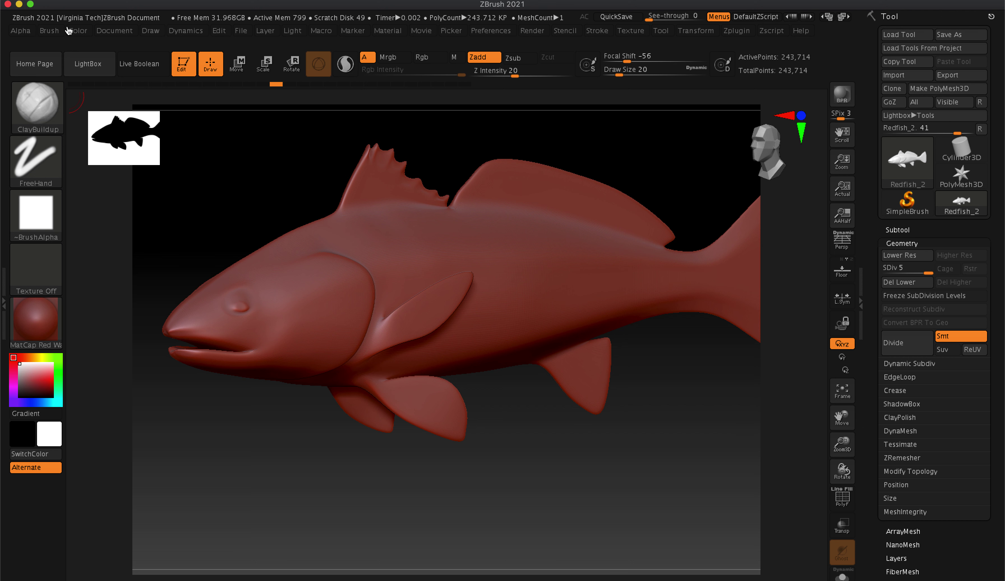
pyautogui.click(101, 31)
# Step: Start a Tool Save As and create a new folder named Zbrush inside the Redfish folder
pyautogui.click(962, 36)
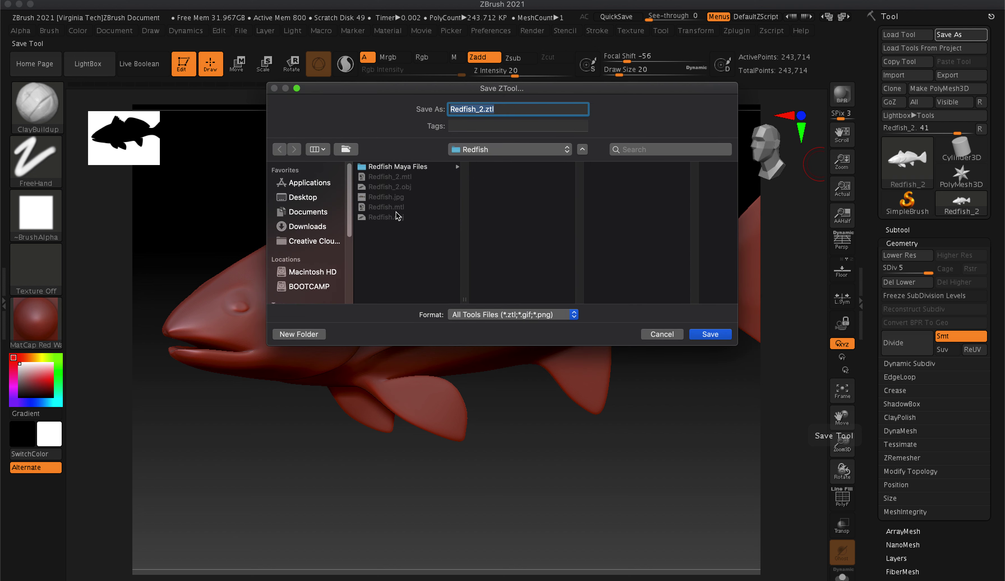
pyautogui.click(300, 334)
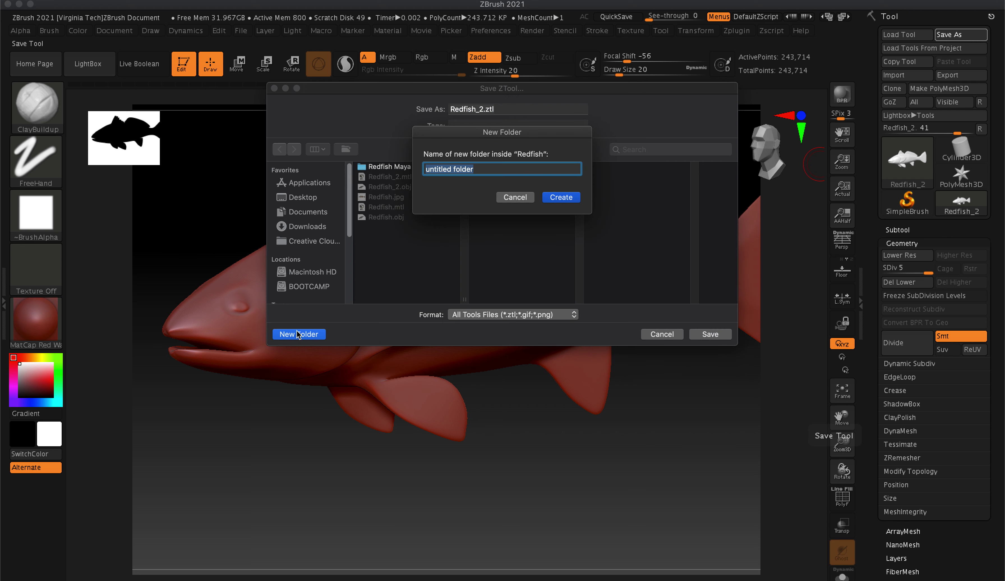
pyautogui.write('zbrush')
pyautogui.press('BackSpace')
pyautogui.press('BackSpace')
pyautogui.press('BackSpace')
pyautogui.press('BackSpace')
pyautogui.press('BackSpace')
pyautogui.press('BackSpace')
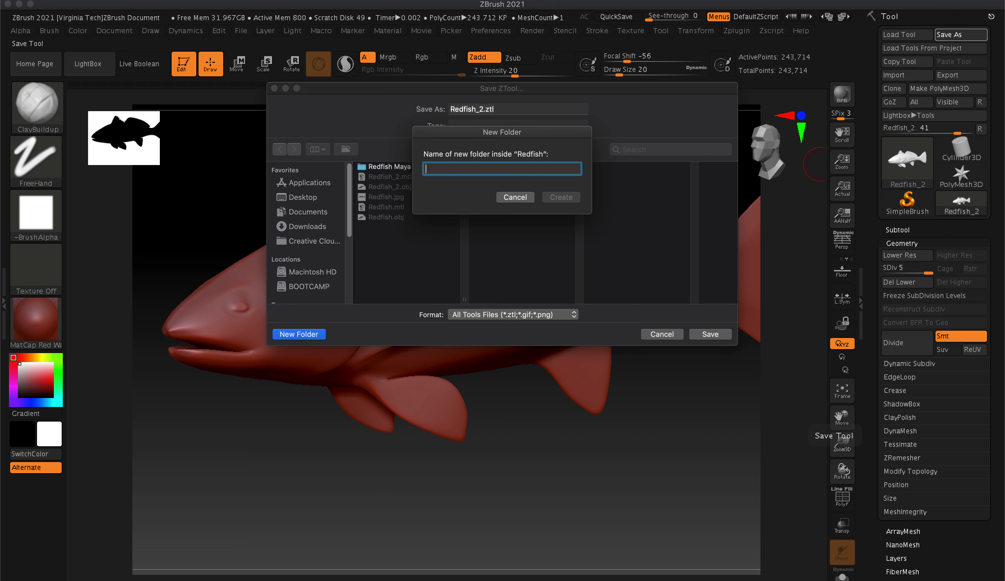
pyautogui.write('Zbrush')
pyautogui.click(556, 198)
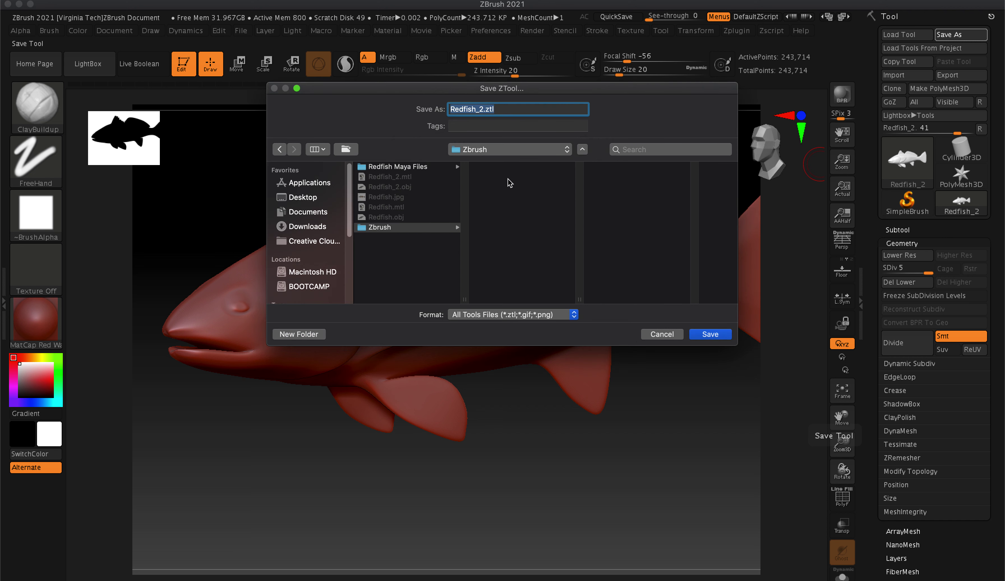
# Step: Change the ZTool file name to Redfish_1.ztl
pyautogui.click(484, 111)
pyautogui.press('BackSpace')
pyautogui.write('1')
# Step: Save Redfish_1.ztl into the new Zbrush folder
pyautogui.click(716, 337)
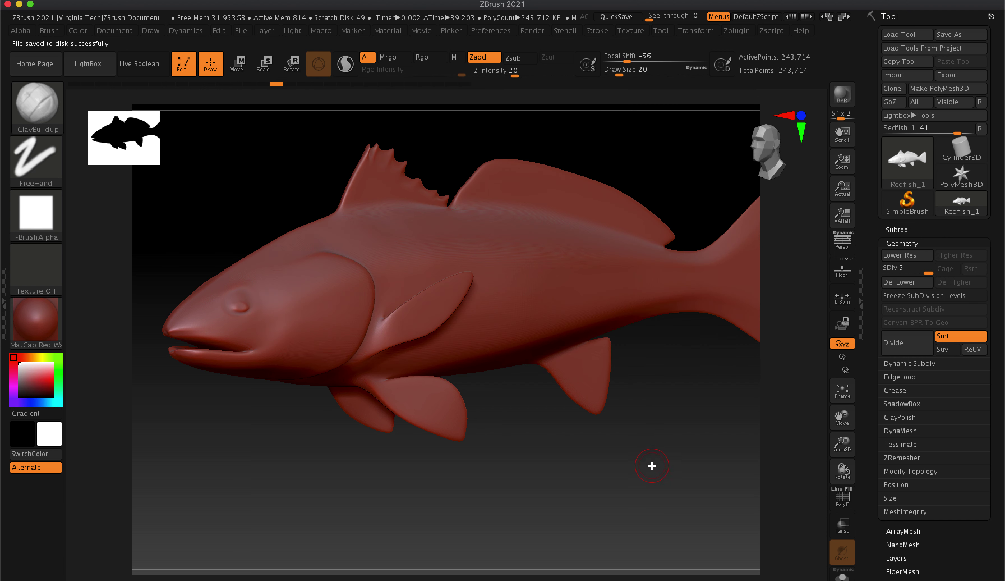